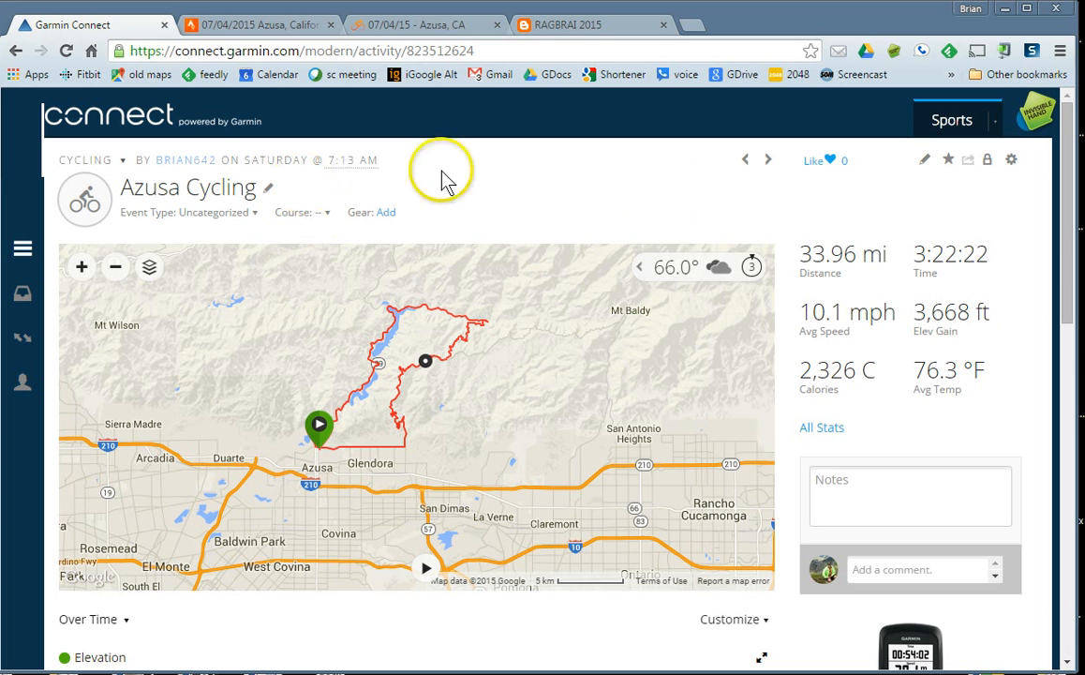
Set the Azusa Cycling activity's privacy to Everyone and copy its embed code.
click(987, 164)
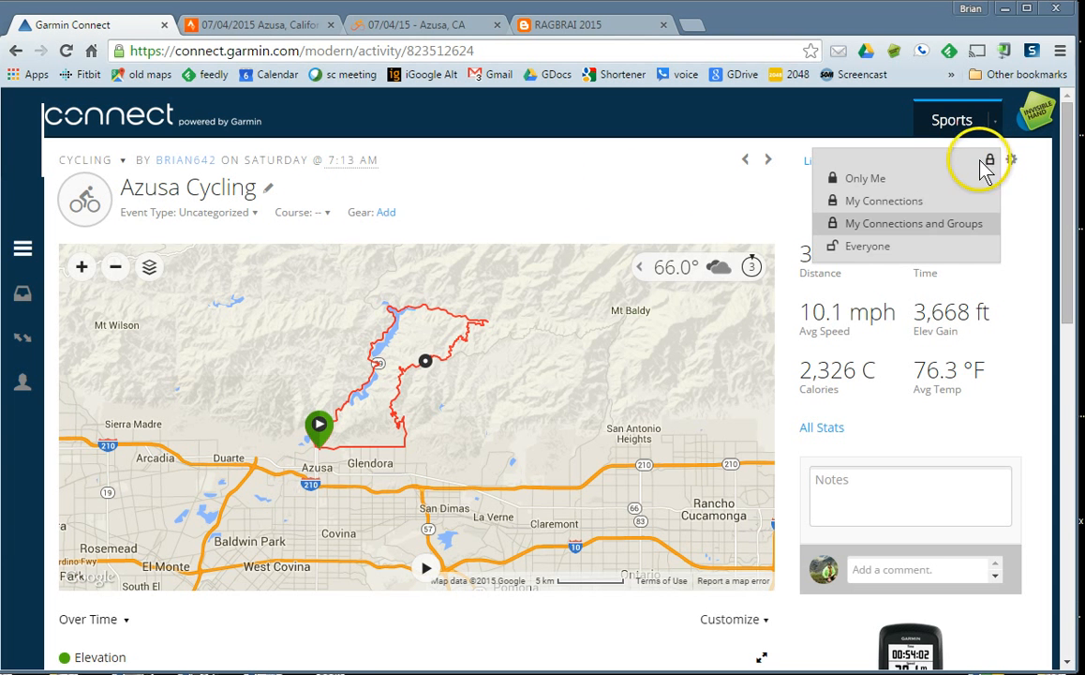
click(879, 253)
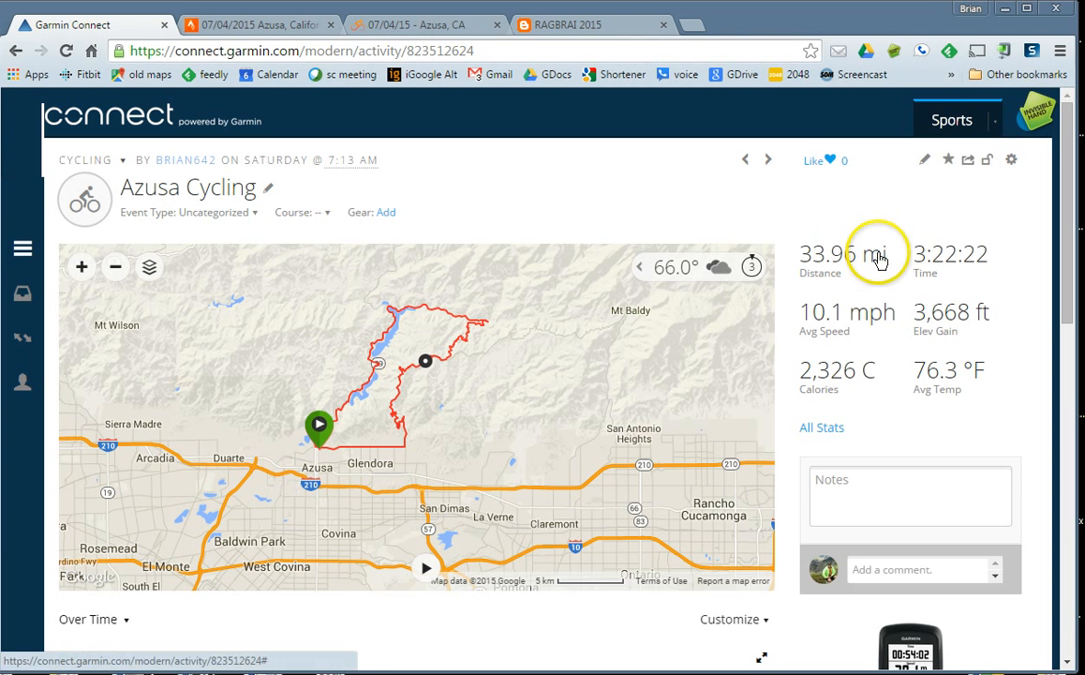
click(968, 164)
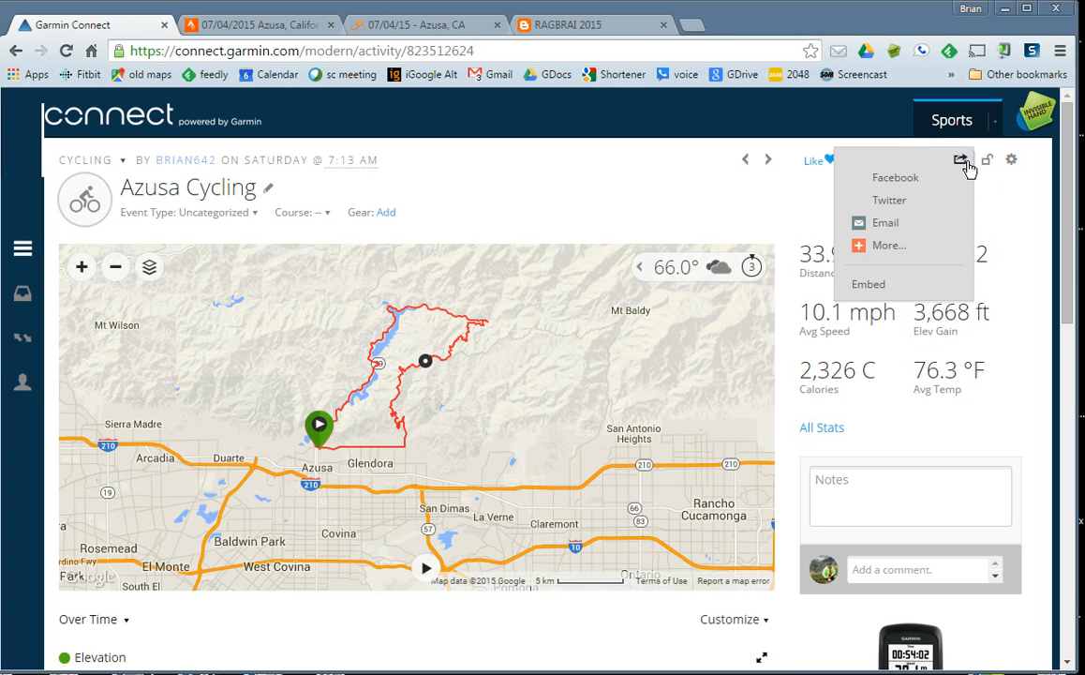
click(879, 285)
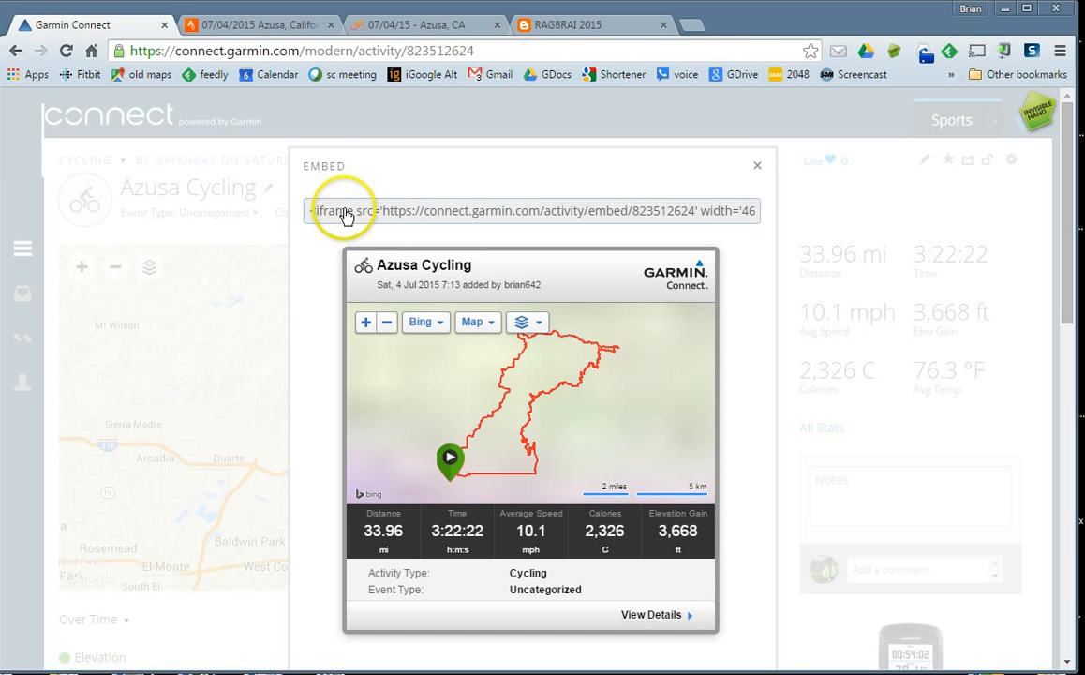
click(386, 214)
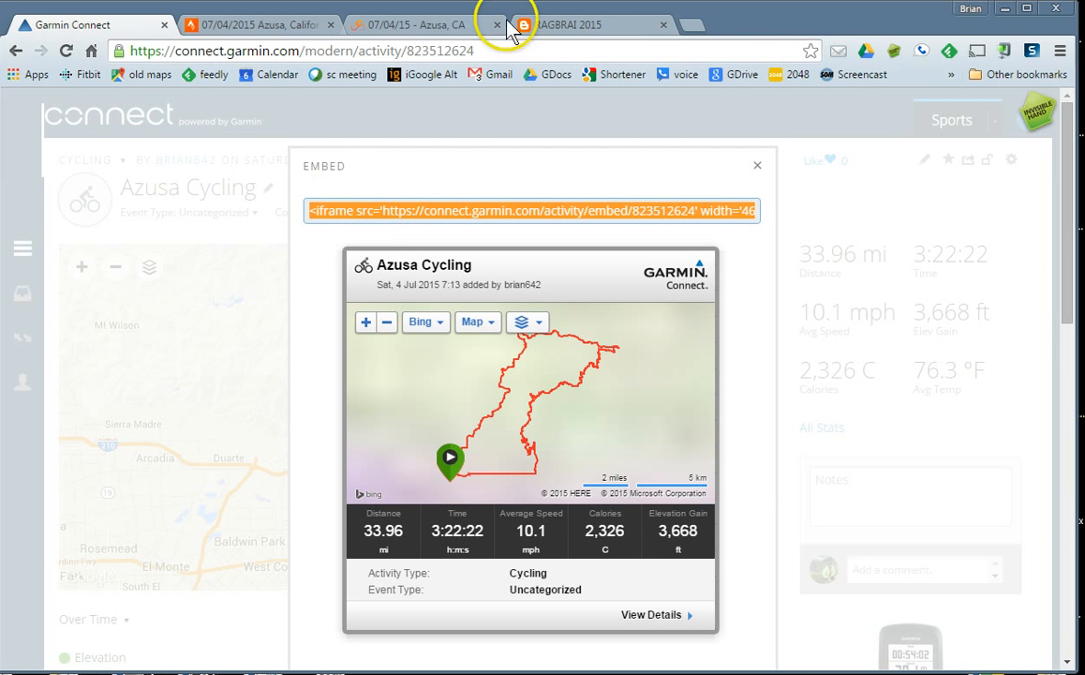
Start a new post on the RAGBRAI 2015 blog with the headings Connect, Strava and ridewithgps, separated by blank lines.
click(585, 28)
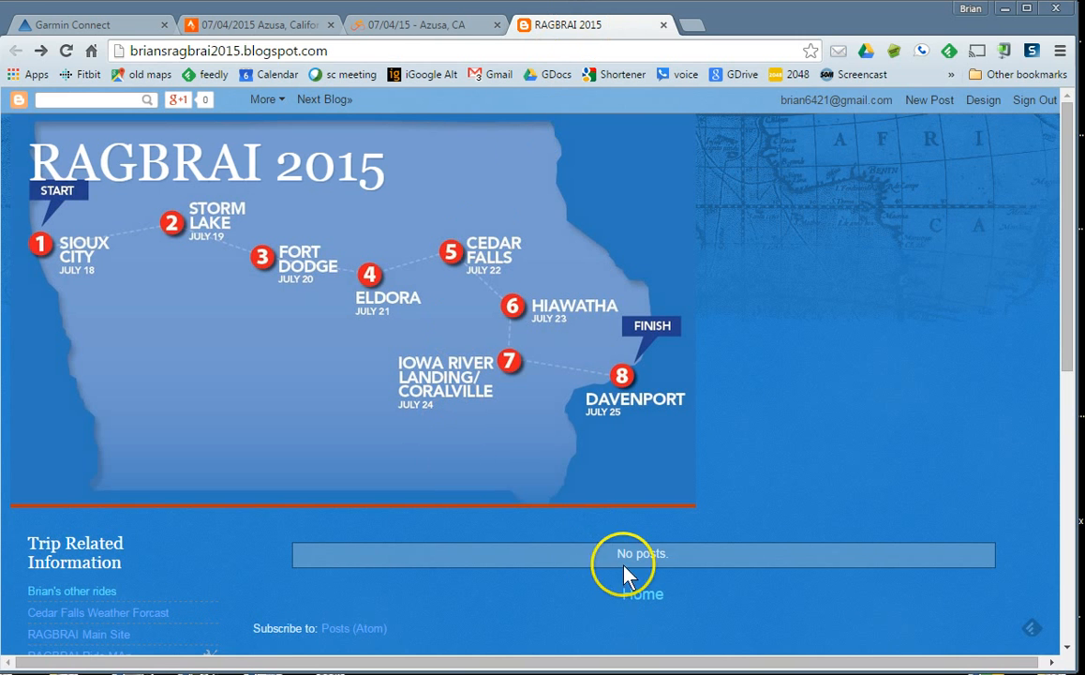
click(929, 103)
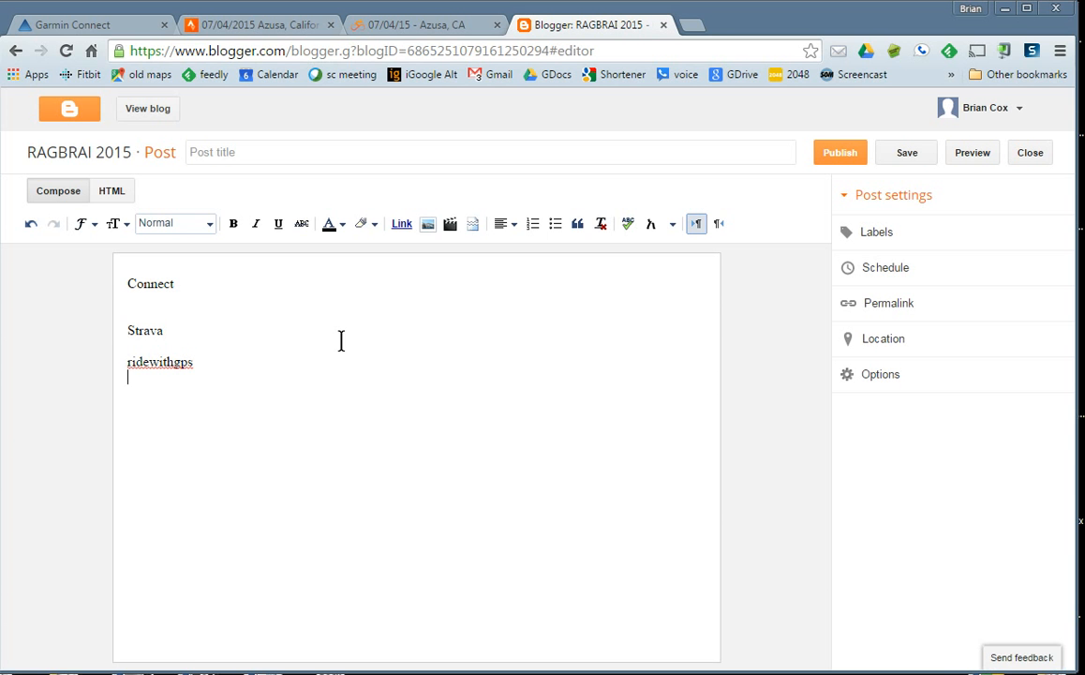
key(Return)
key(Return)
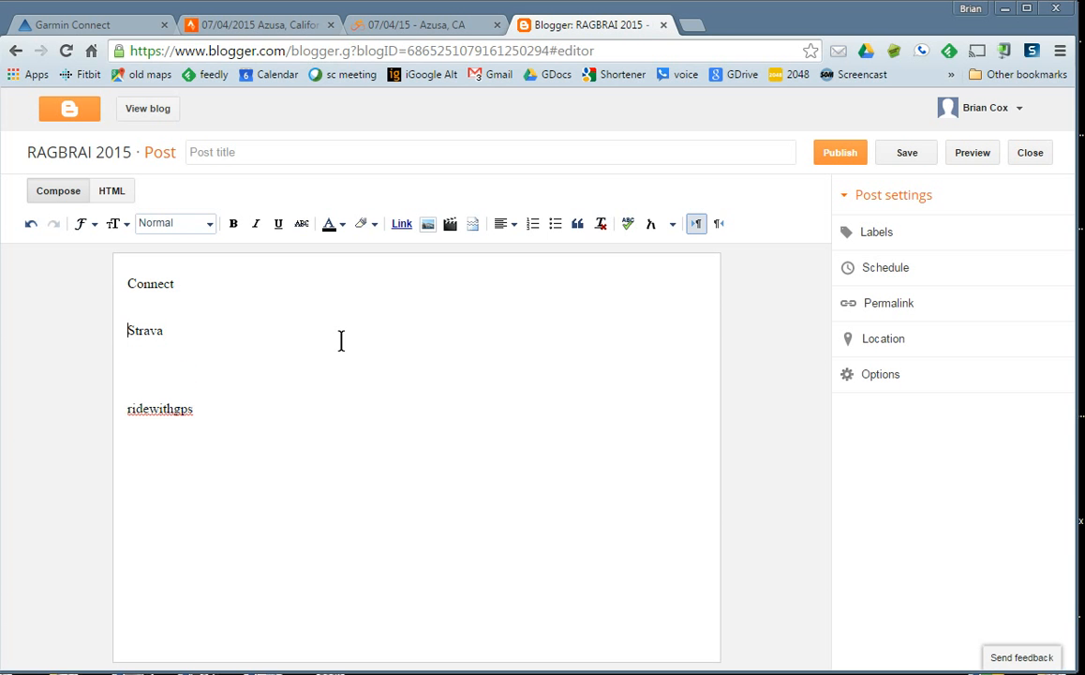
key(Return)
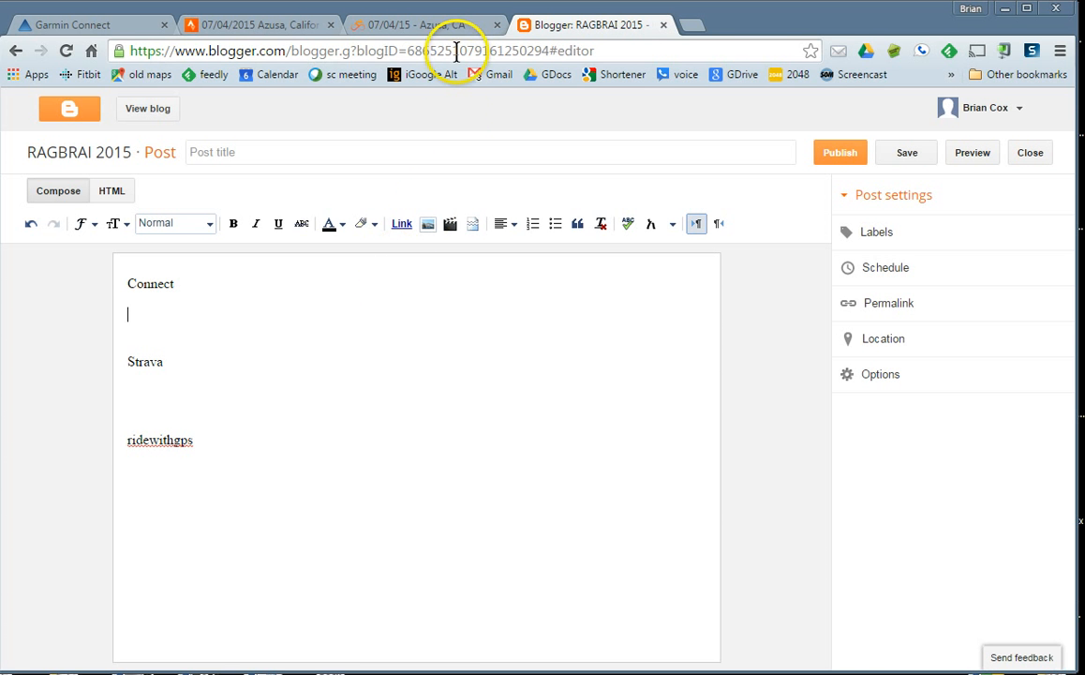
Insert the Garmin Connect activity's iframe embed code below the Connect heading in the post's HTML.
click(121, 24)
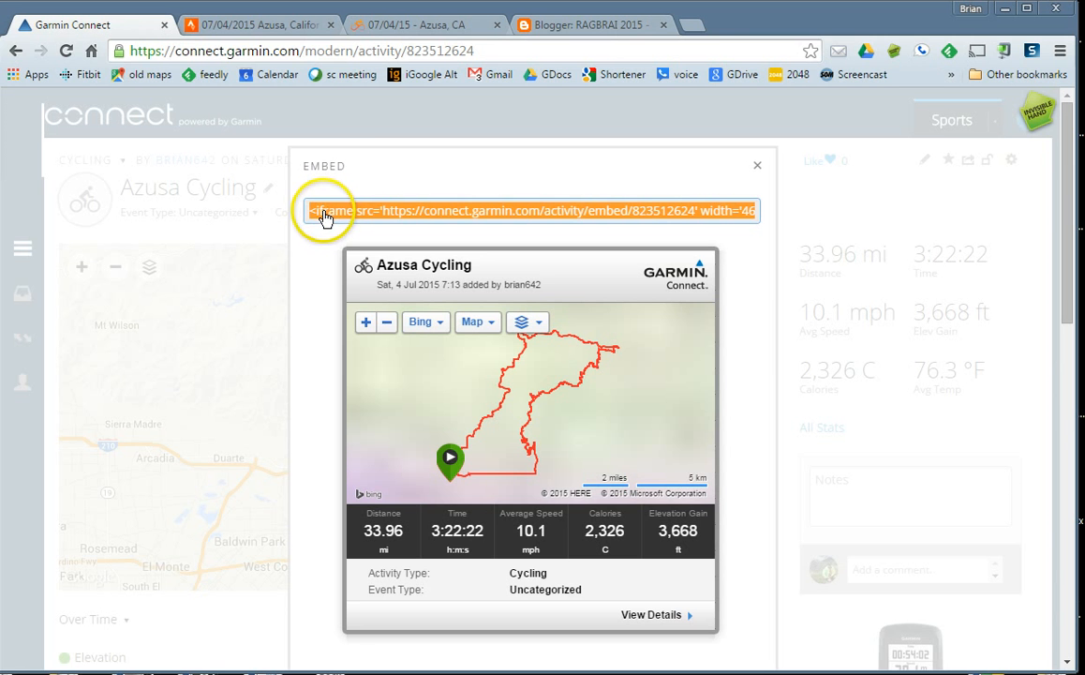
click(607, 26)
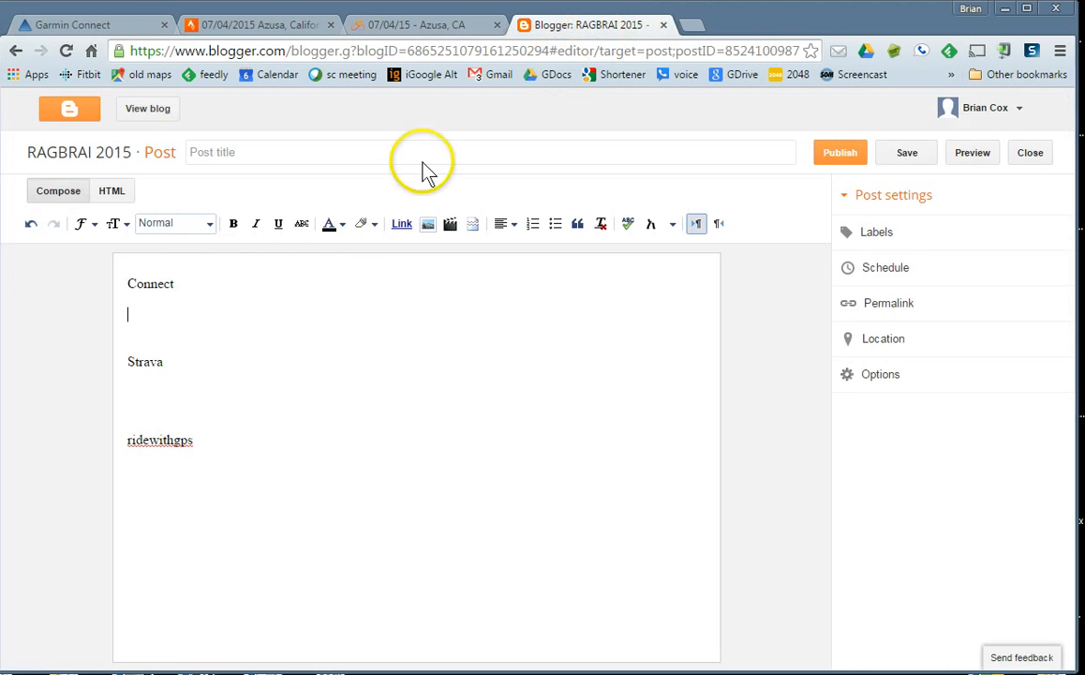
click(111, 192)
click(71, 287)
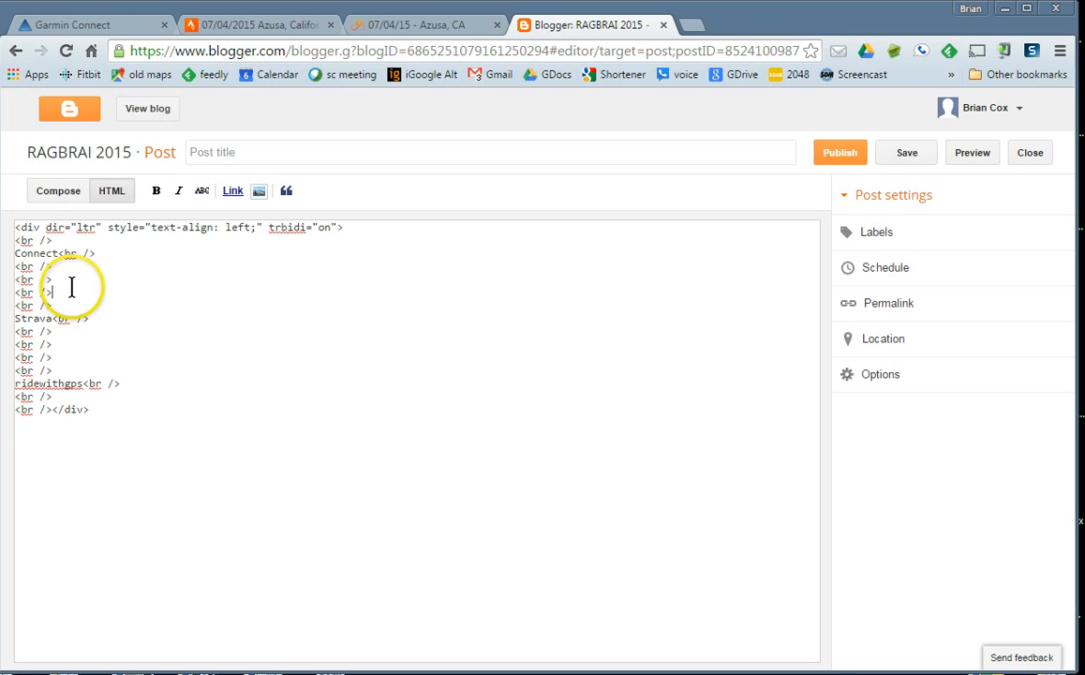
key(Return)
key(Return)
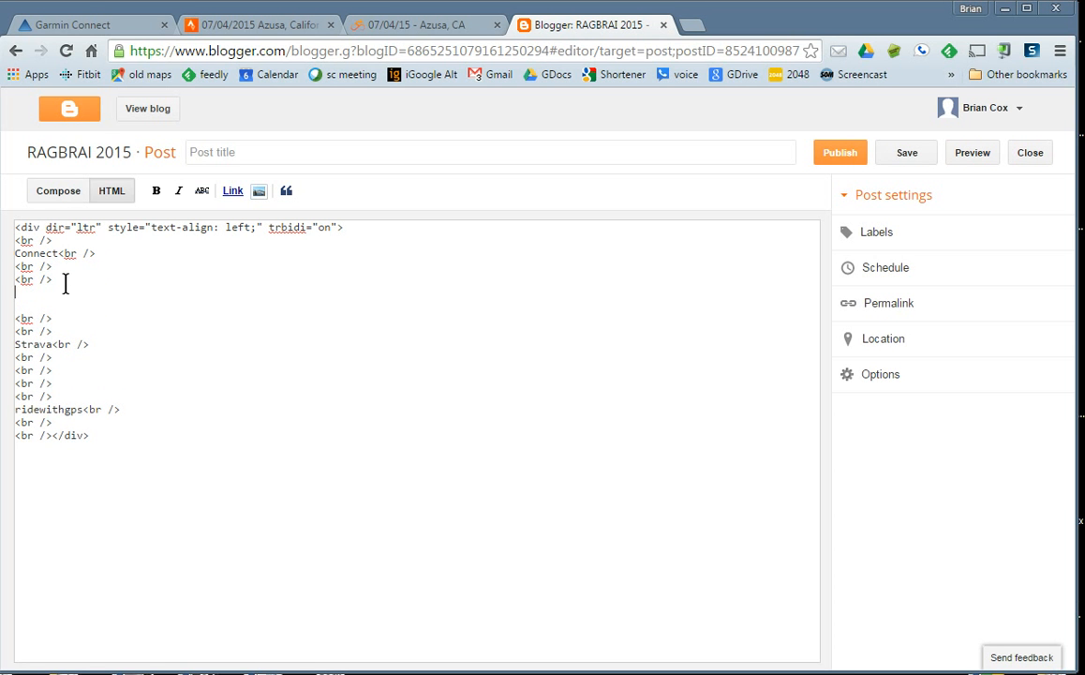
text(<iframe src='https://connect.garmin.com/activity/embed/823512624' width='465' height='500' frameborder='0'></iframe>)
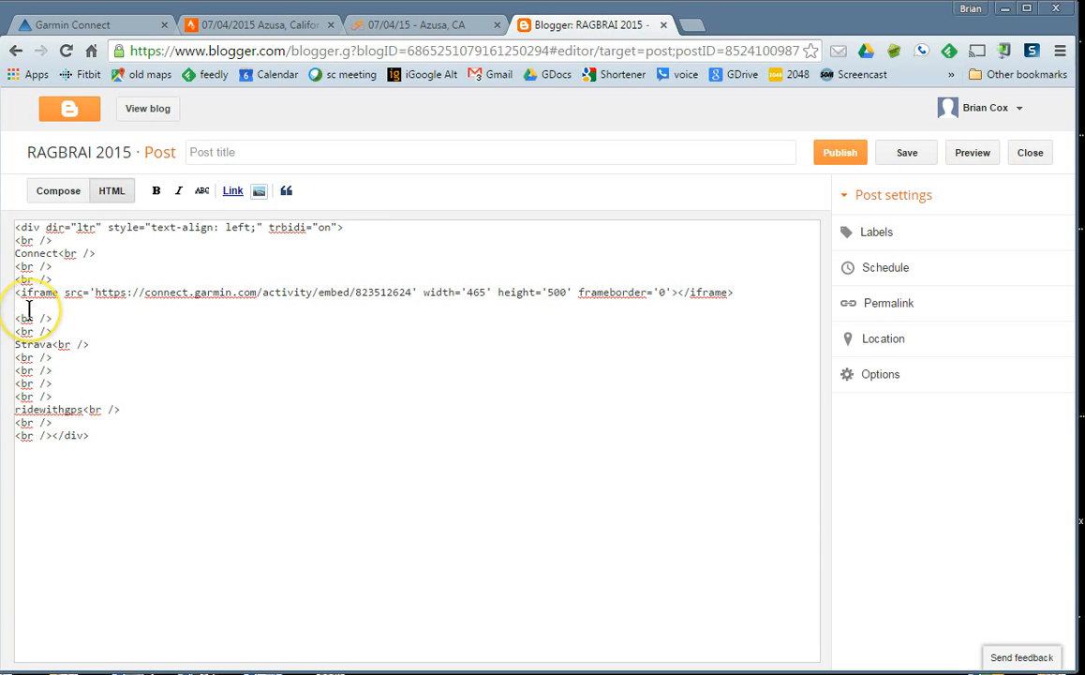
key(Delete)
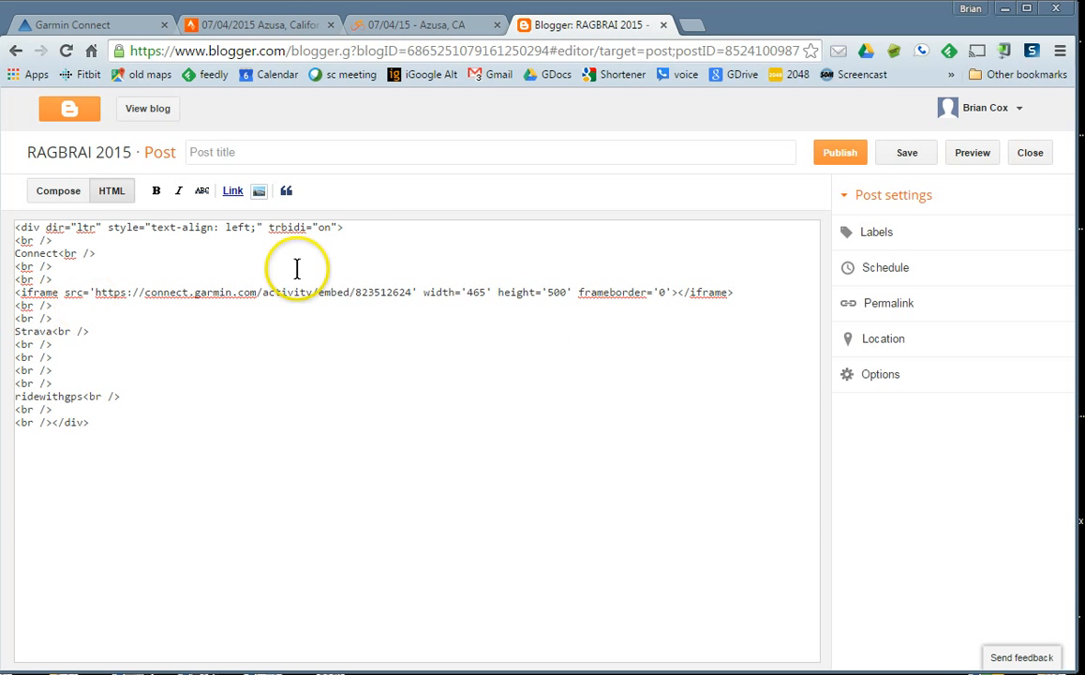
Review the embedded Garmin ride in the post's Compose view, down to the empty line below the Strava heading.
click(58, 191)
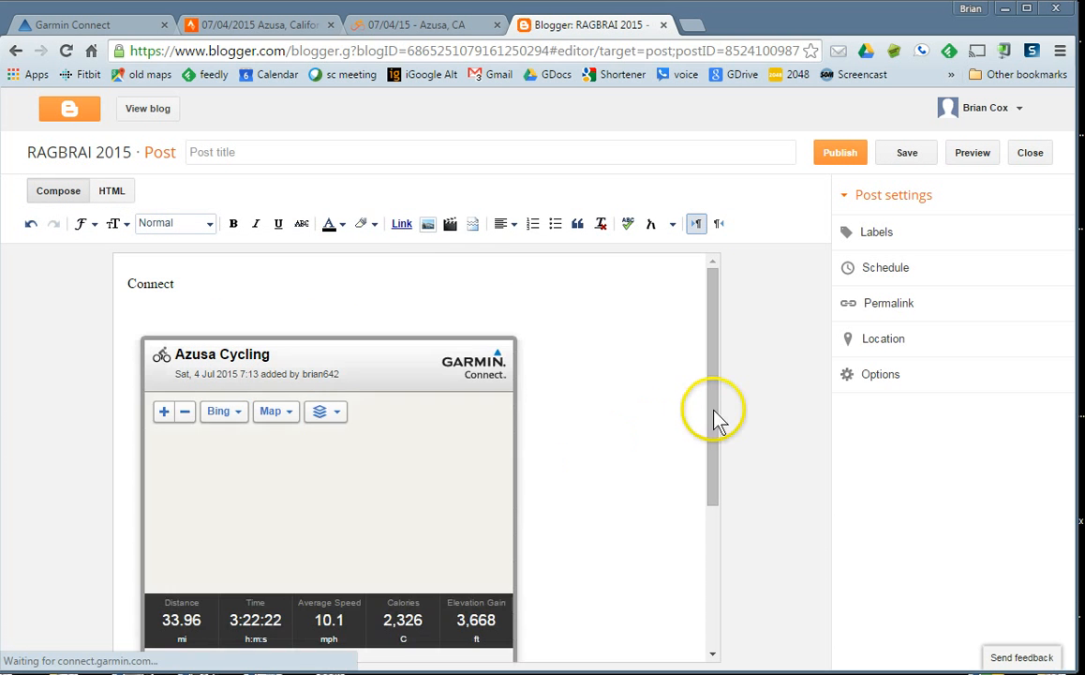
drag(712, 416, 712, 567)
click(148, 569)
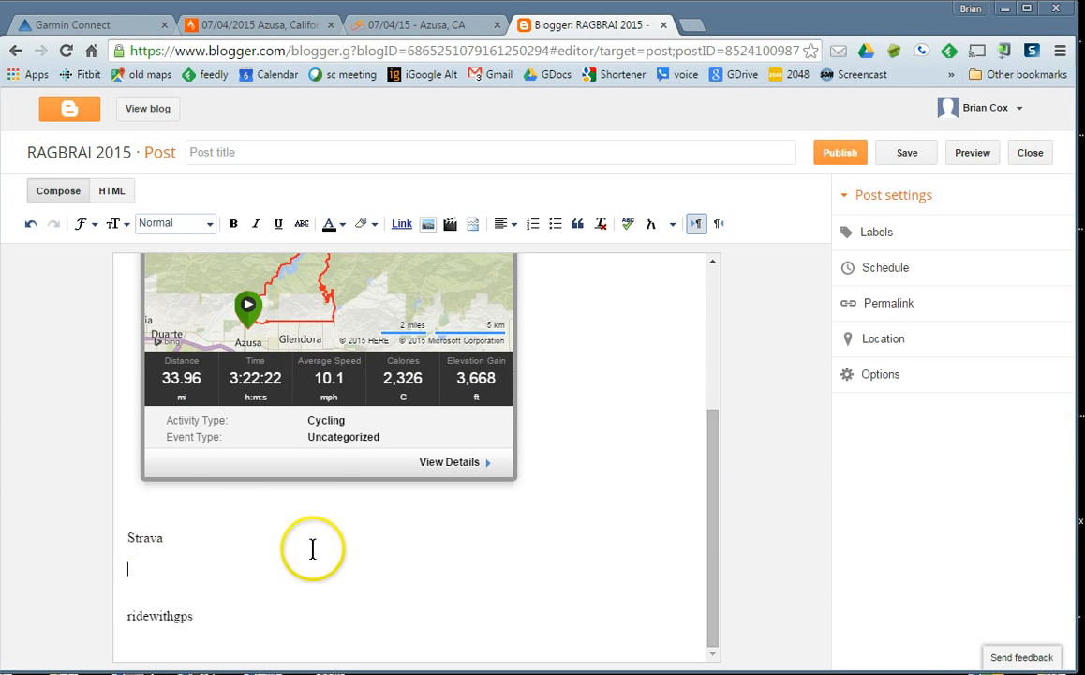
Switch to Strava and make the 07/04/2015 Azusa, California ride public.
click(266, 25)
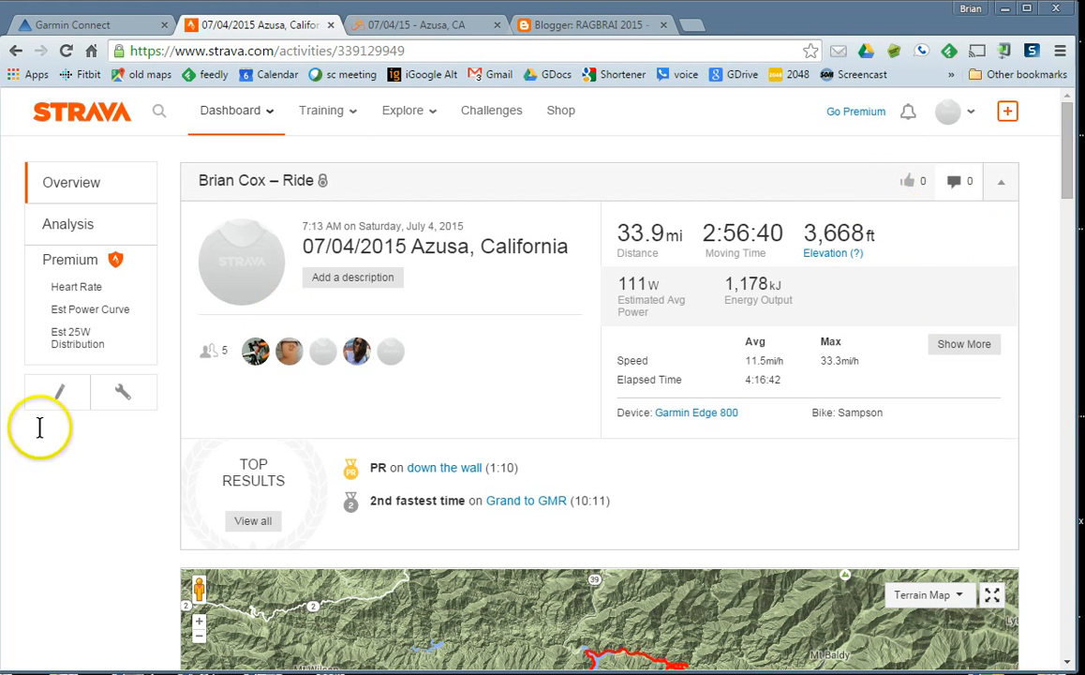
click(126, 399)
click(225, 242)
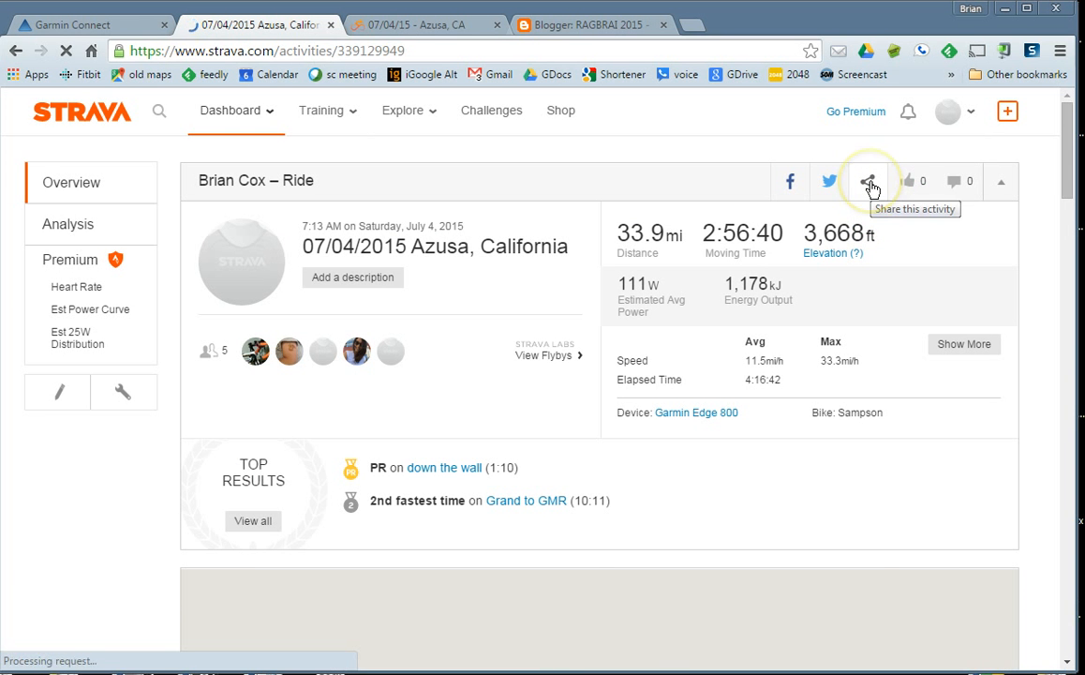
Get the Strava ride's Embed on Blog code and copy all of it.
click(869, 186)
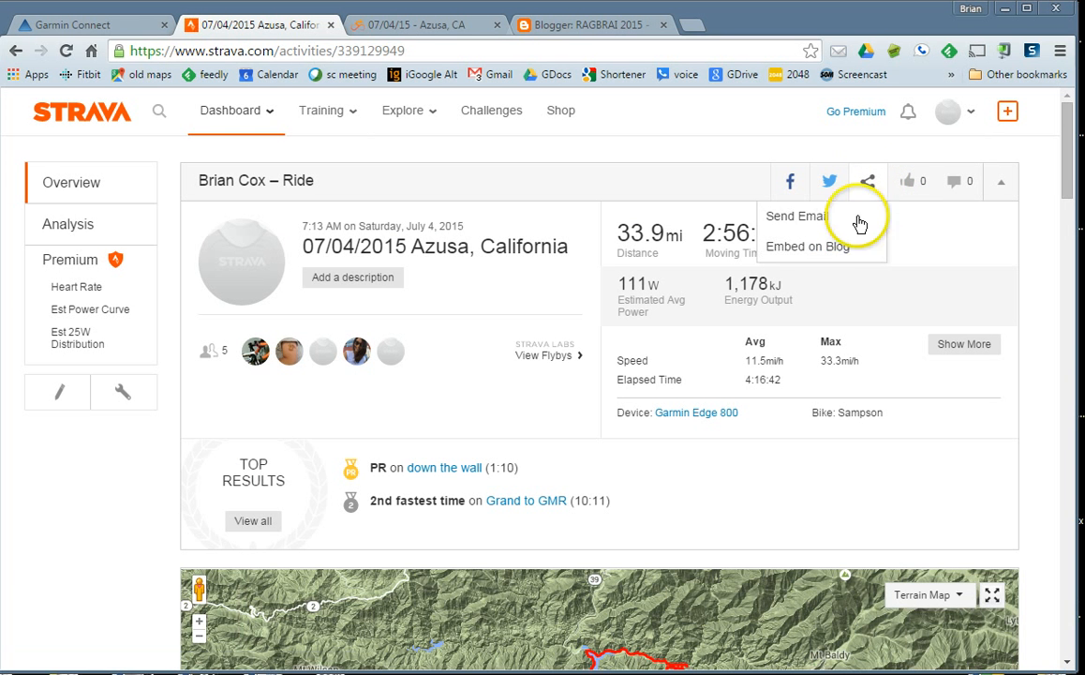
click(832, 249)
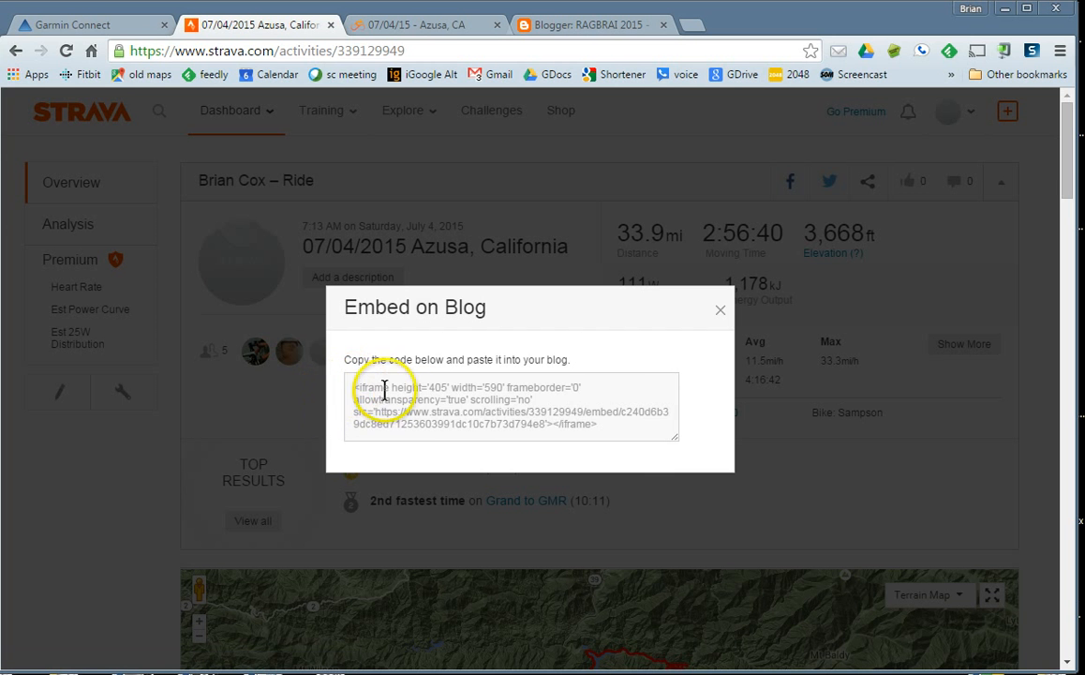
drag(384, 389, 657, 431)
key(ctrl+c)
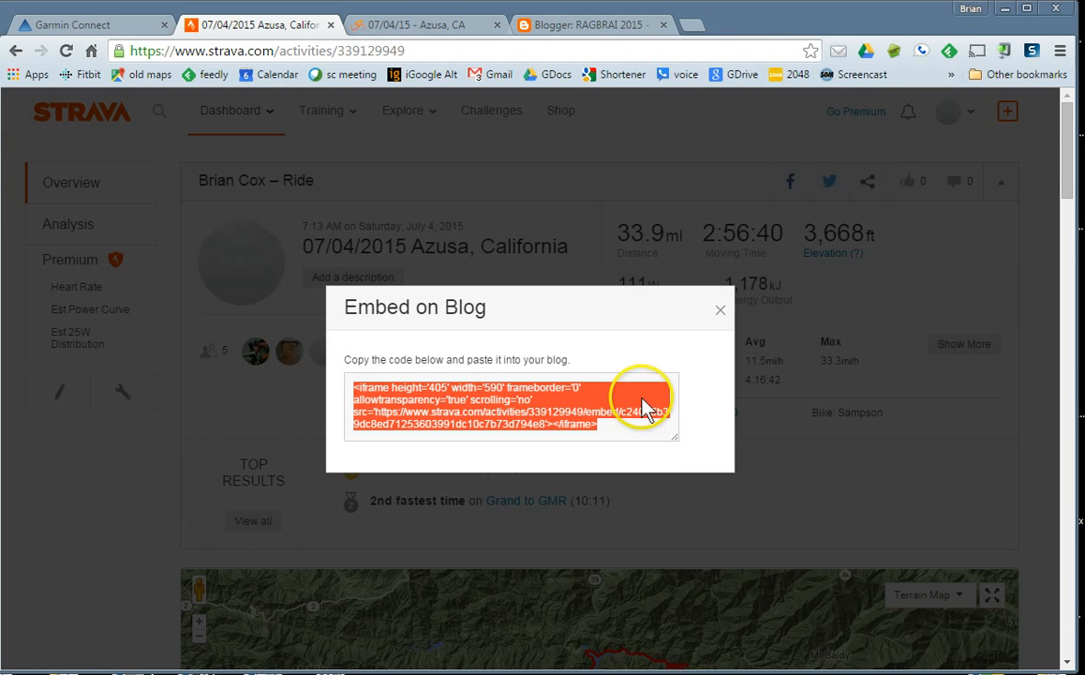
Paste the Strava embed code below the Strava heading in the blog post's HTML and review the result in Compose view.
click(623, 26)
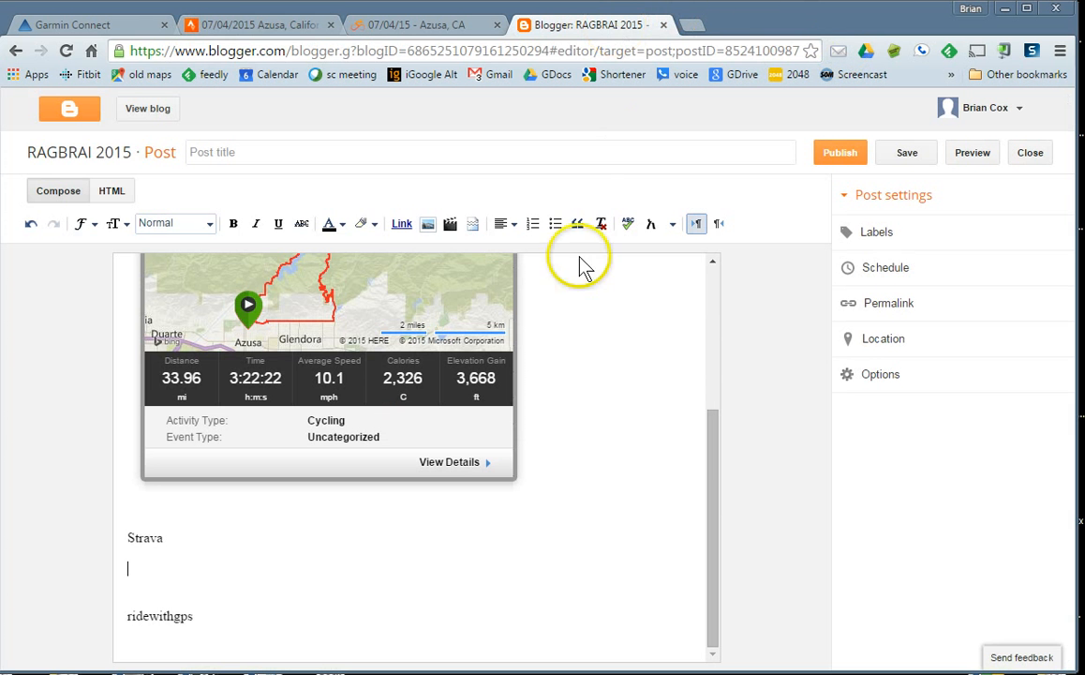
click(143, 576)
click(116, 197)
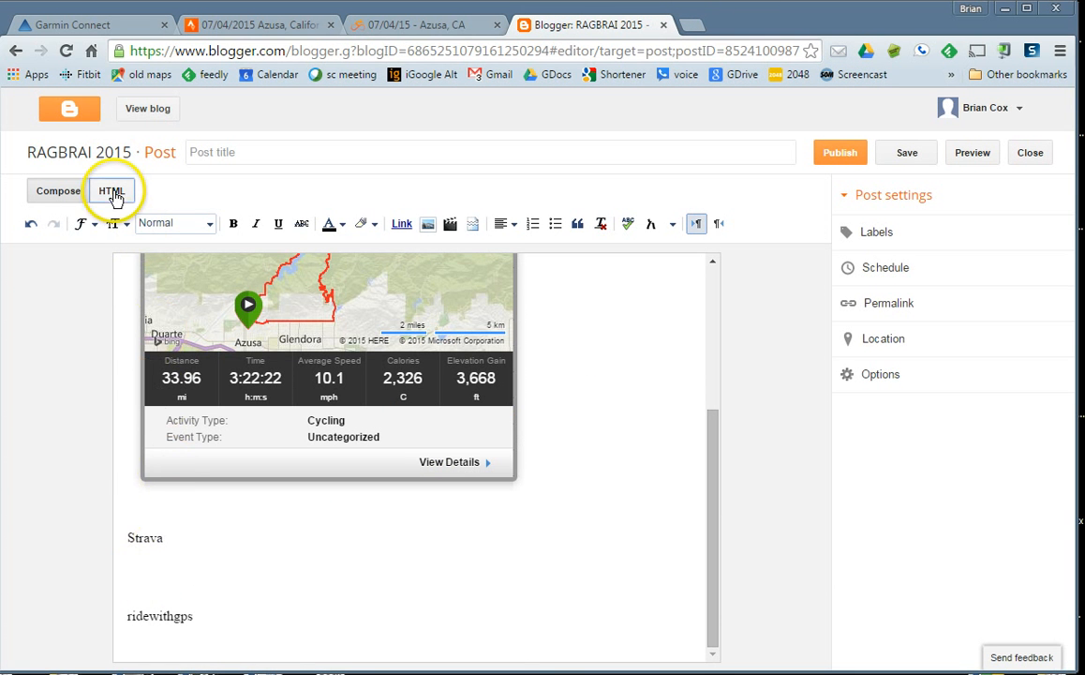
click(91, 356)
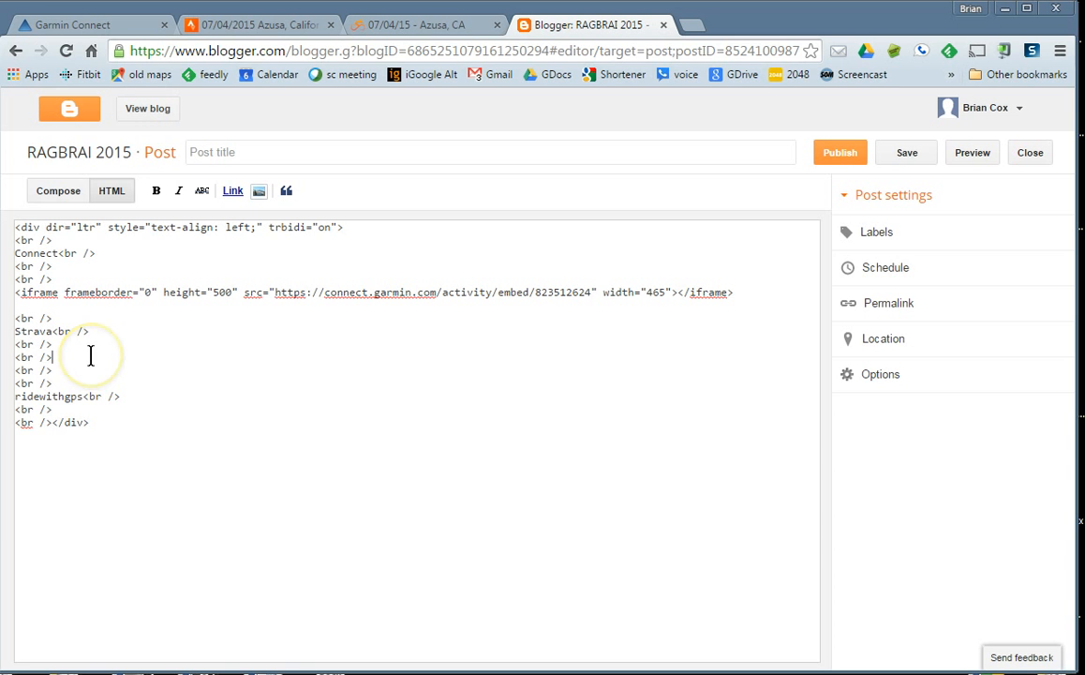
key(Return)
key(Return)
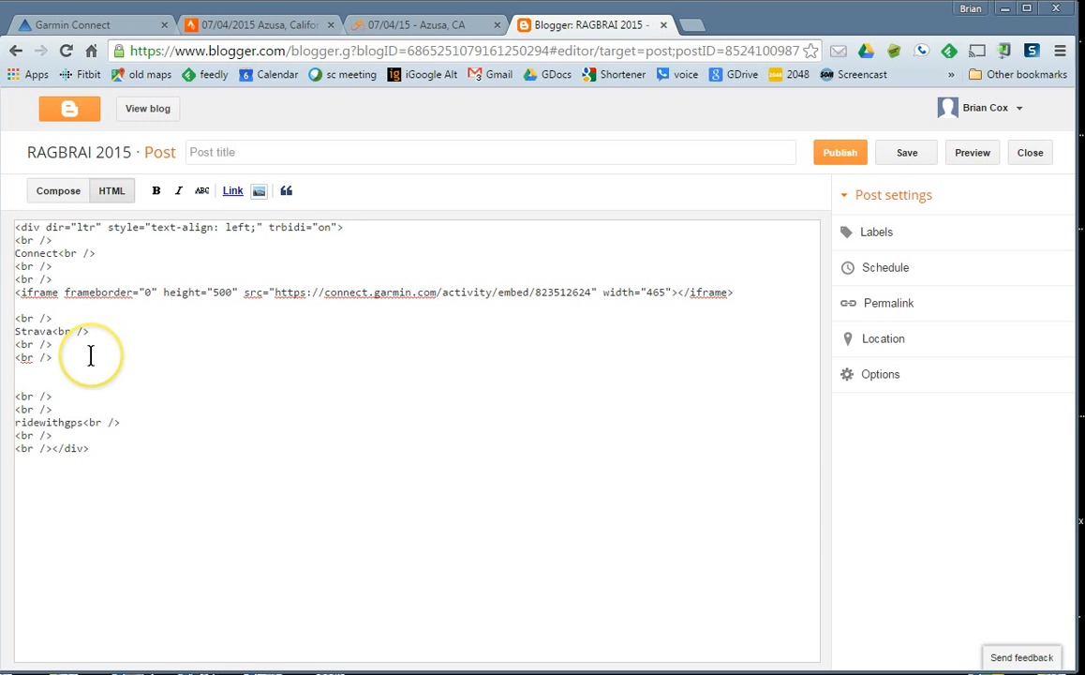
key(ctrl+v)
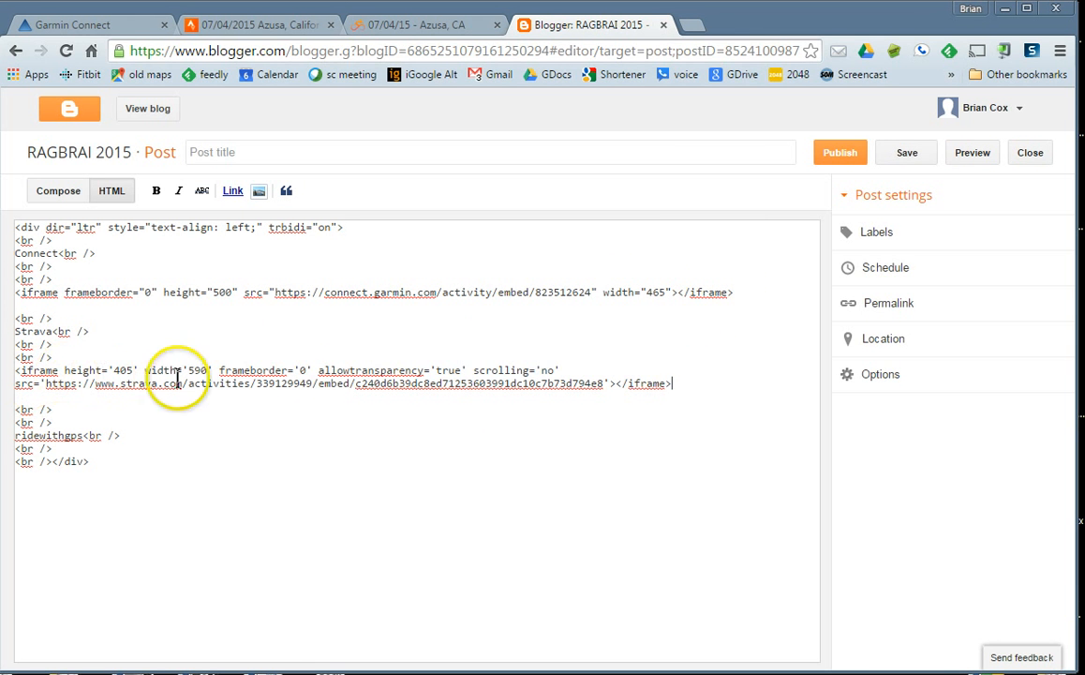
click(671, 383)
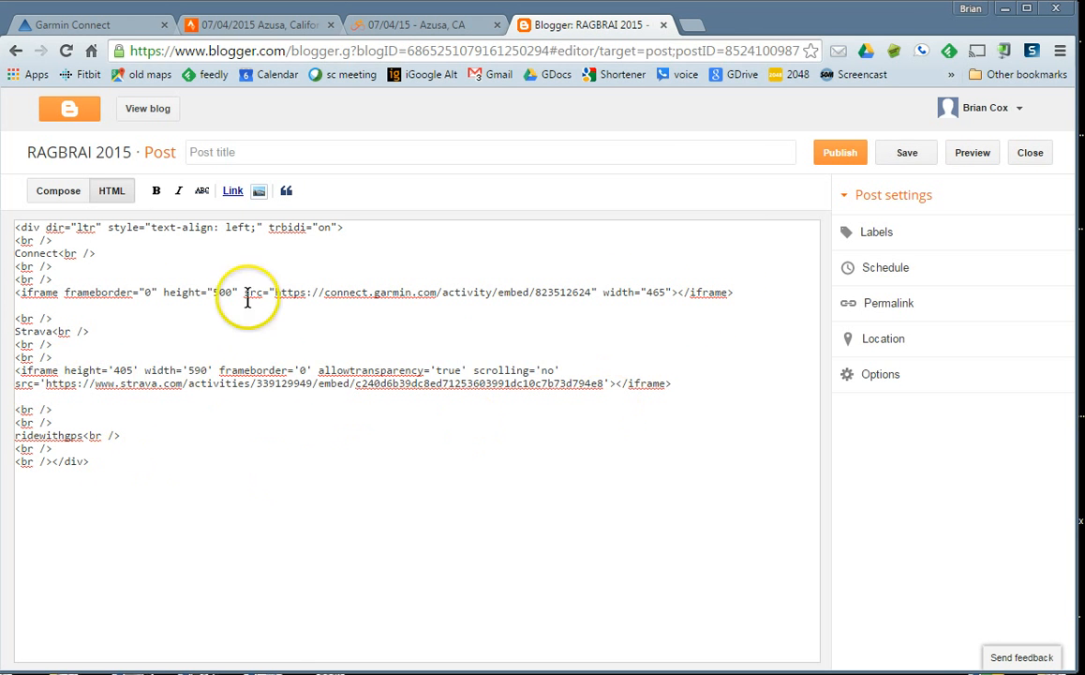
click(68, 192)
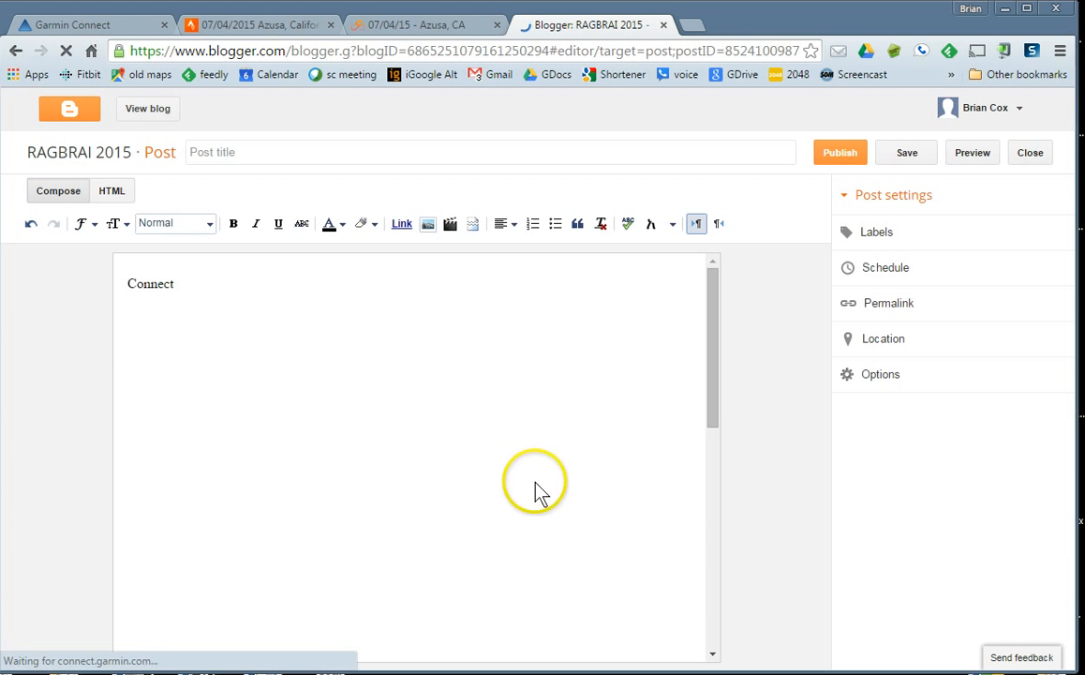
drag(715, 405, 704, 625)
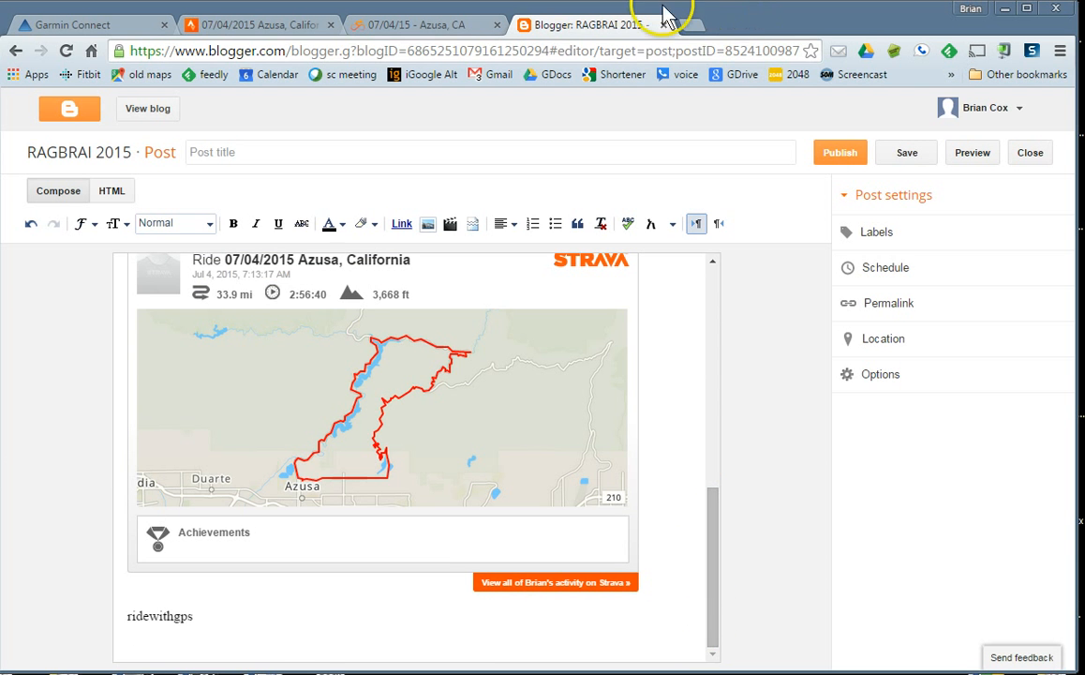
Switch to Ride with GPS, set the 07/04/15 ride's visibility to "Anyone, it's public" and save it.
click(456, 26)
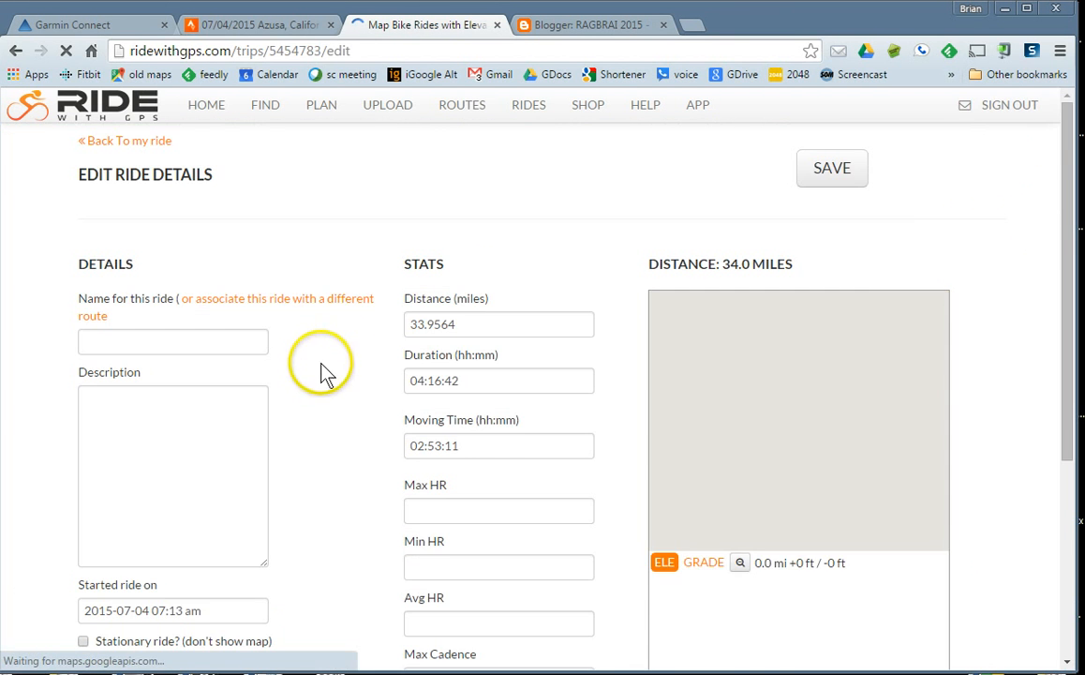
scroll(328, 402, down, 1)
scroll(339, 433, down, 2)
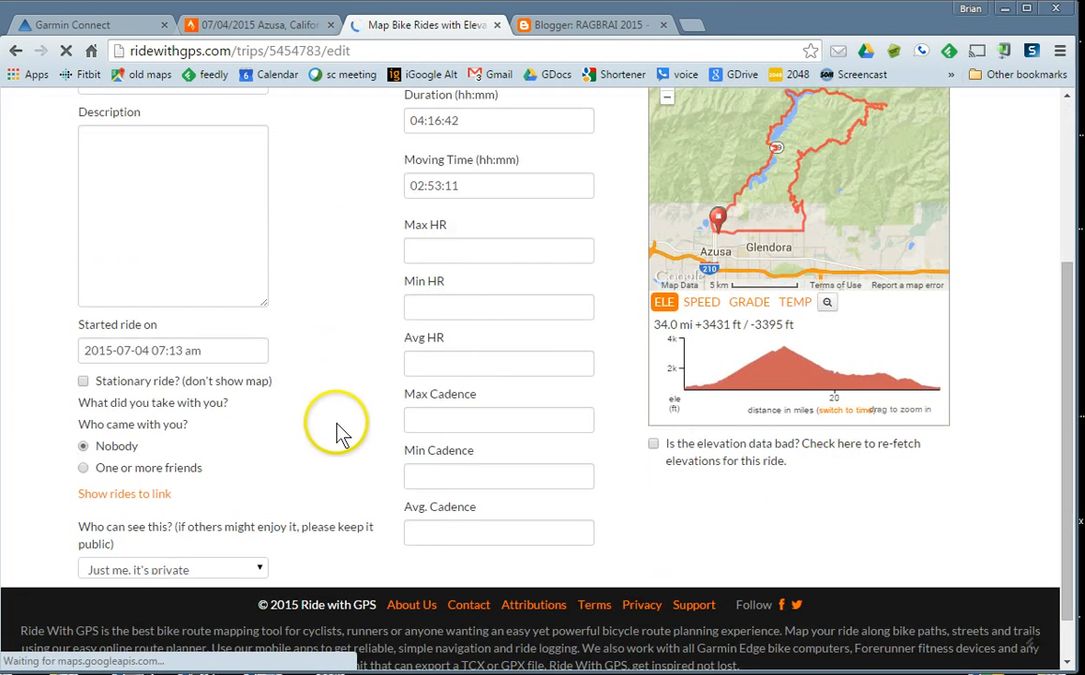
click(155, 569)
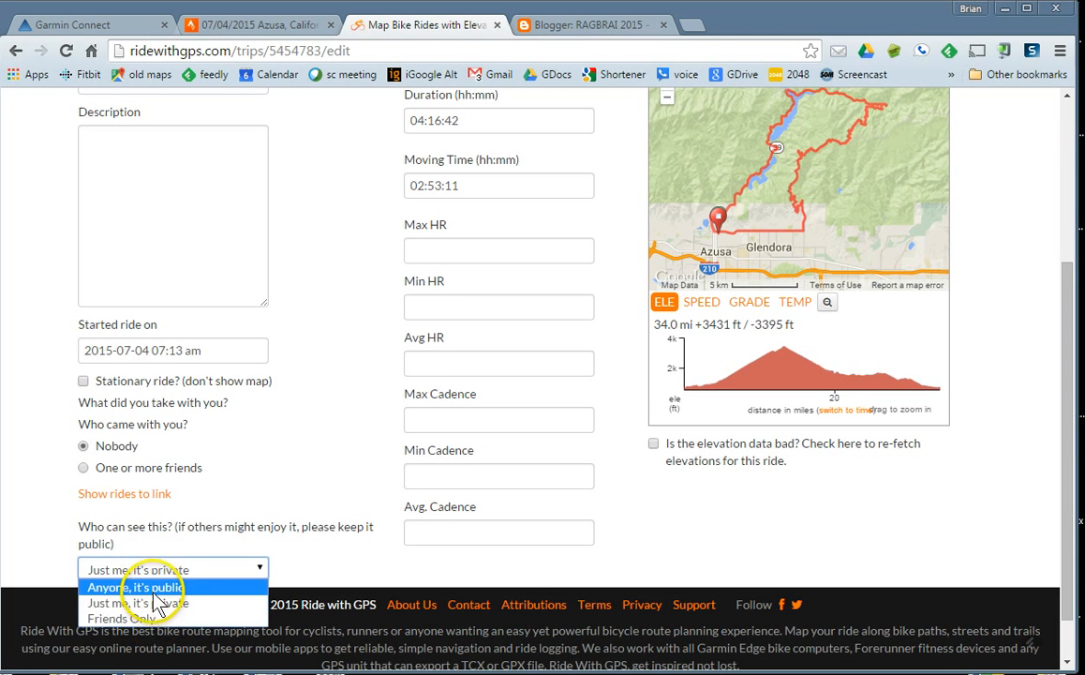
click(159, 587)
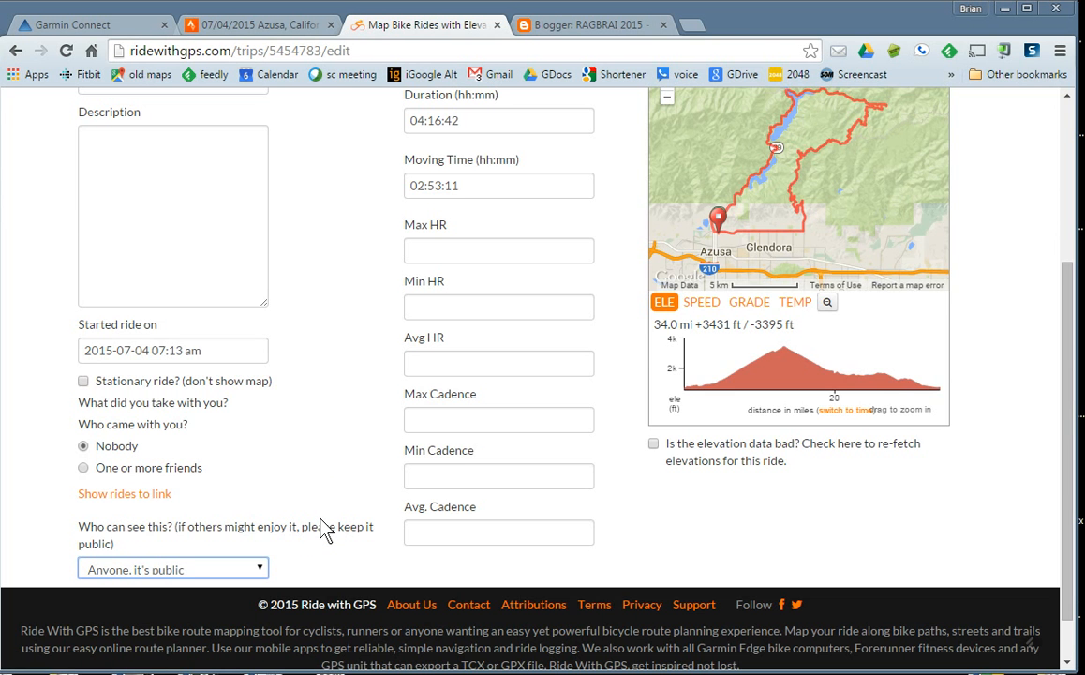
scroll(324, 530, up, 2)
scroll(323, 529, up, 1)
click(830, 169)
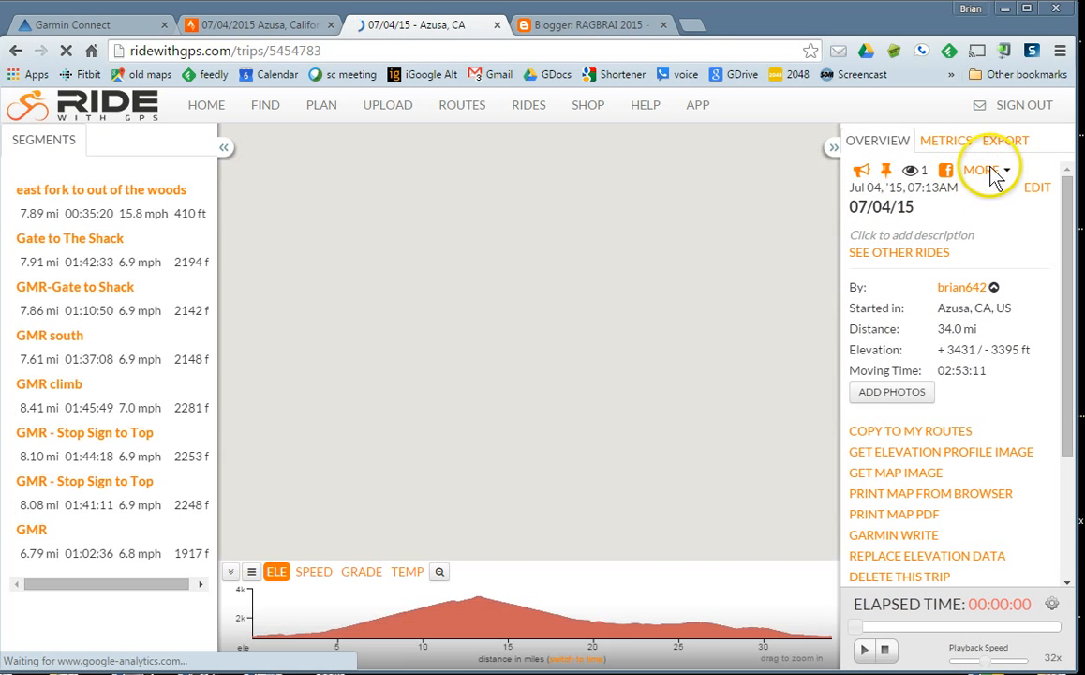
Get the Ride with GPS ride's Web Widget embed code and copy all of it.
click(990, 172)
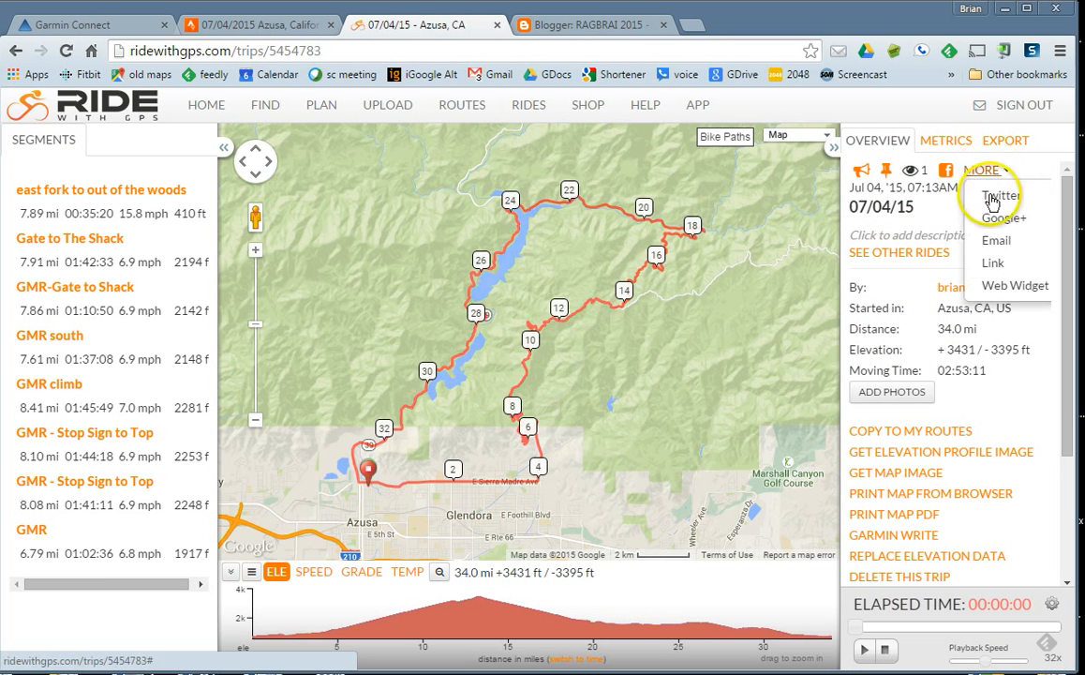
click(1003, 289)
click(562, 272)
key(ctrl+c)
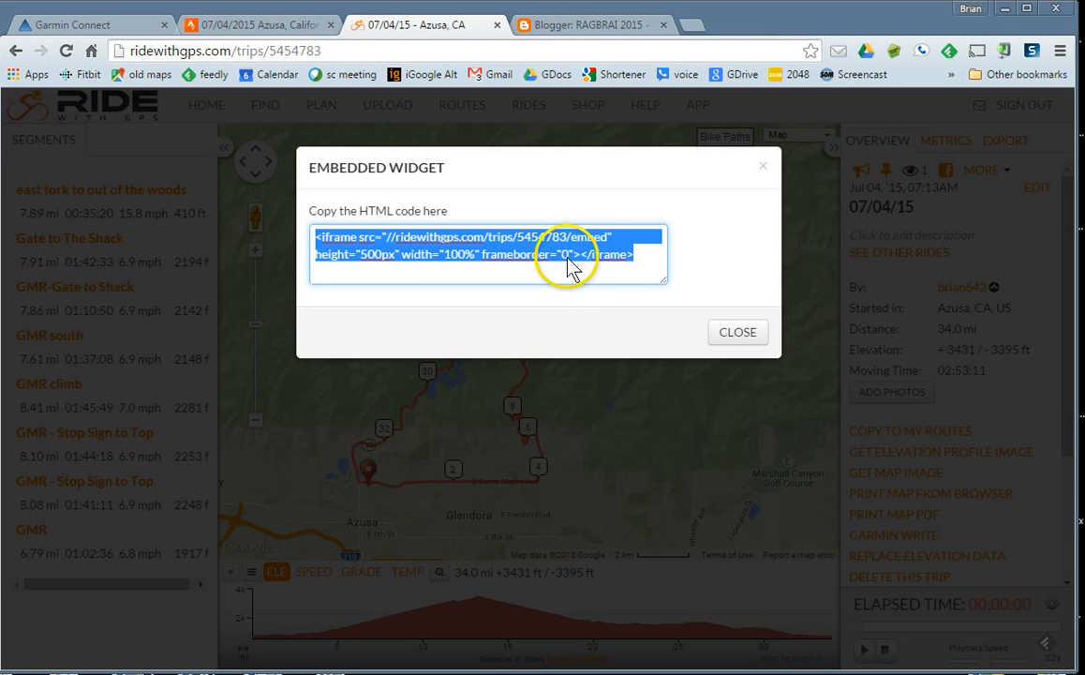
drag(646, 254, 427, 241)
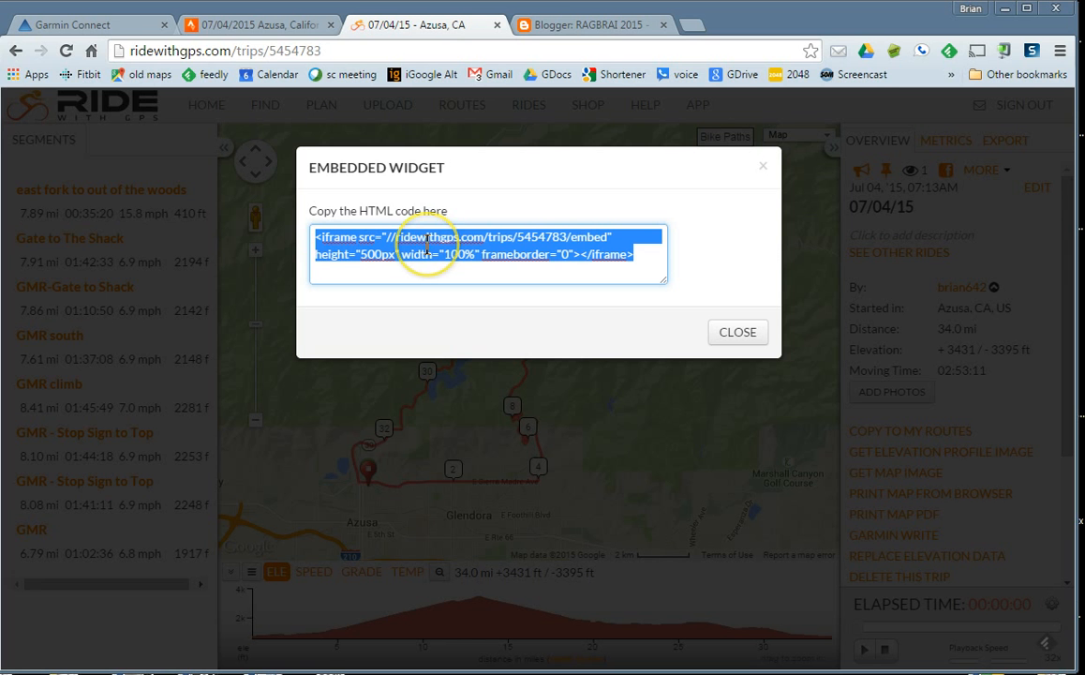
Paste the Ride with GPS embed code below the ridewithgps heading in the blog post's HTML and publish the post.
click(599, 24)
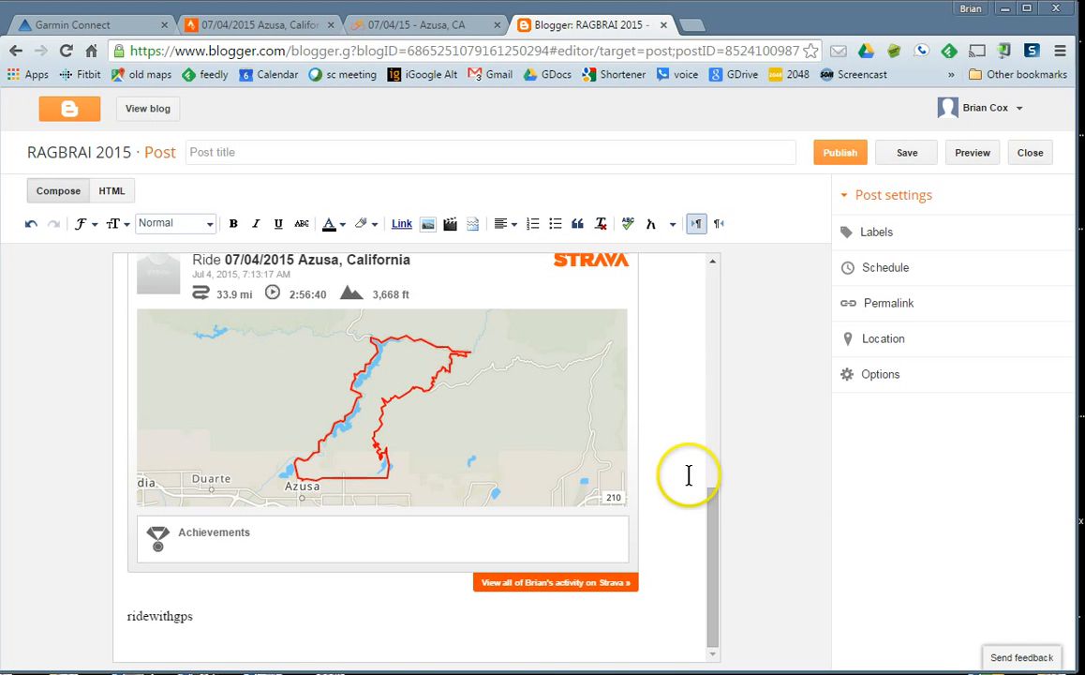
click(161, 637)
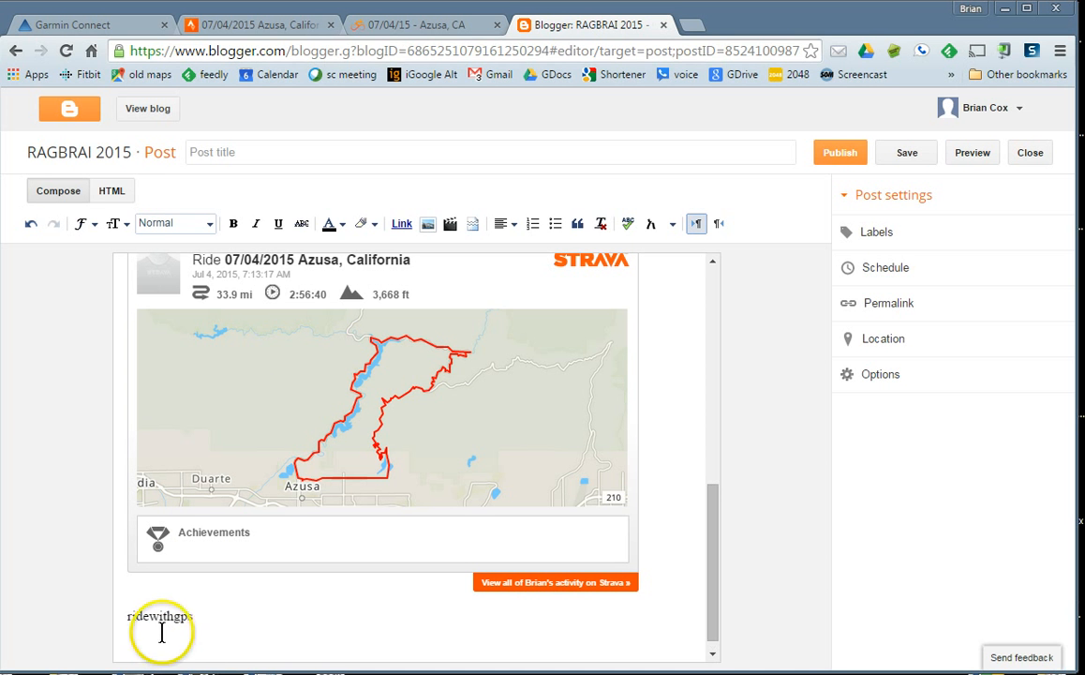
click(111, 191)
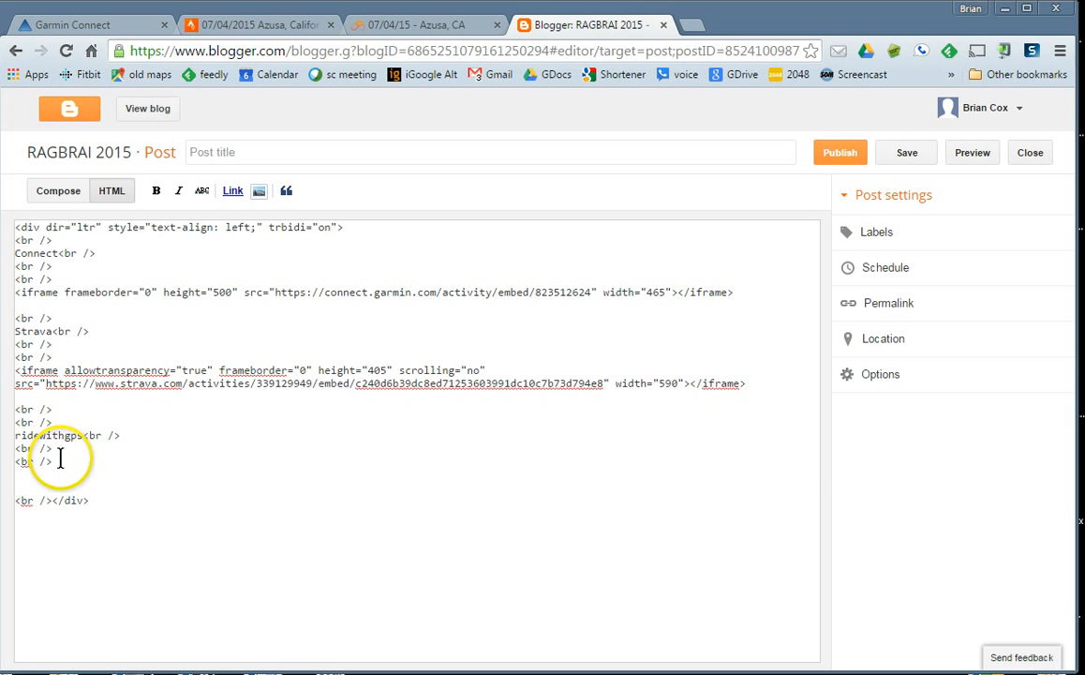
key(ctrl+v)
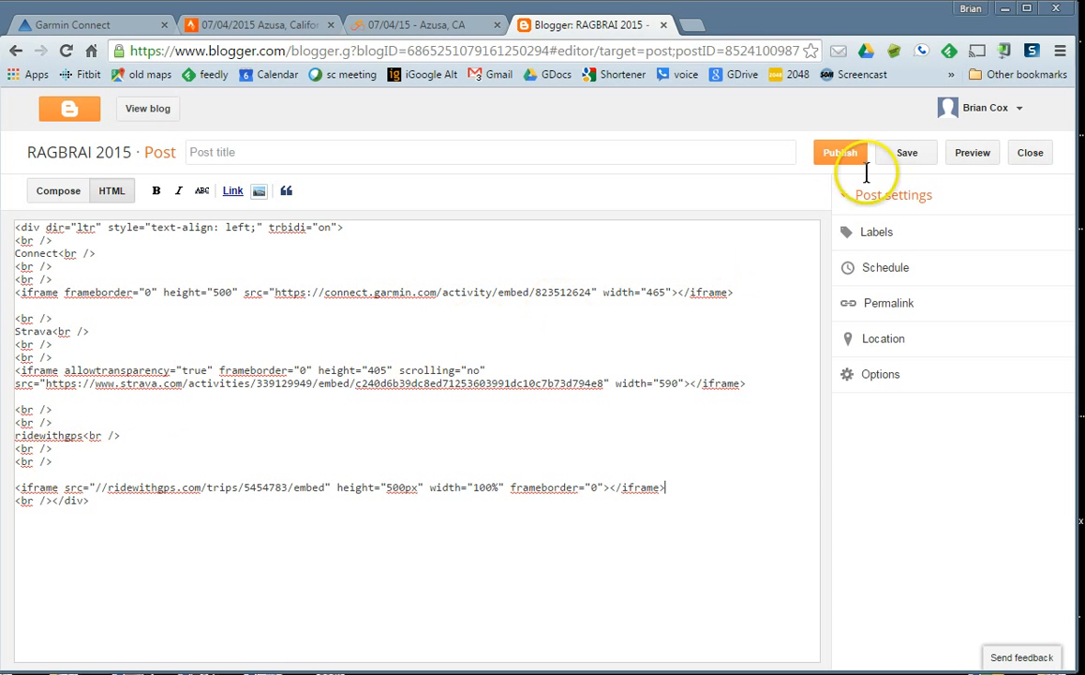
click(58, 188)
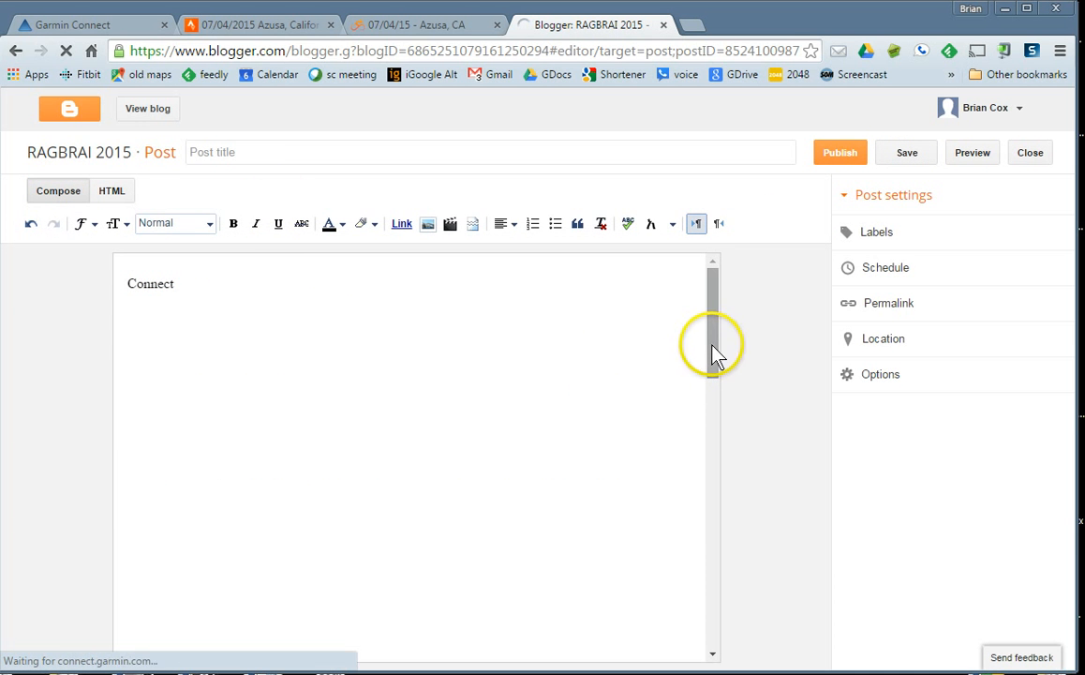
drag(714, 356, 706, 629)
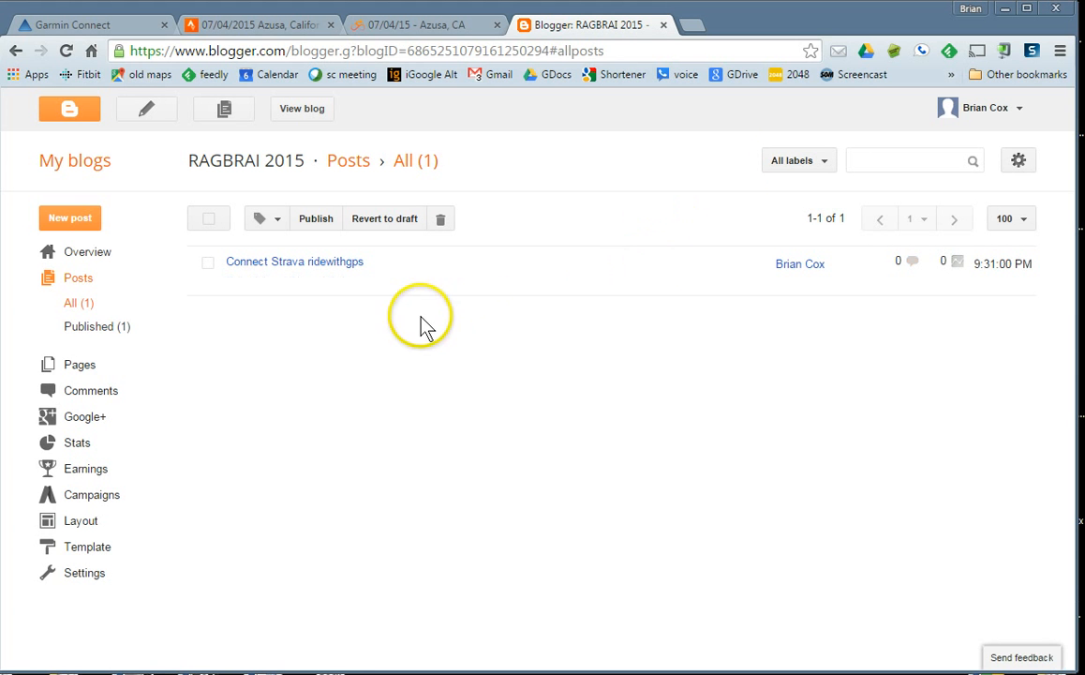
Open the published "Connect Strava ridewithgps" post and look through its embedded ride widgets.
mouse_move(300, 283)
click(267, 281)
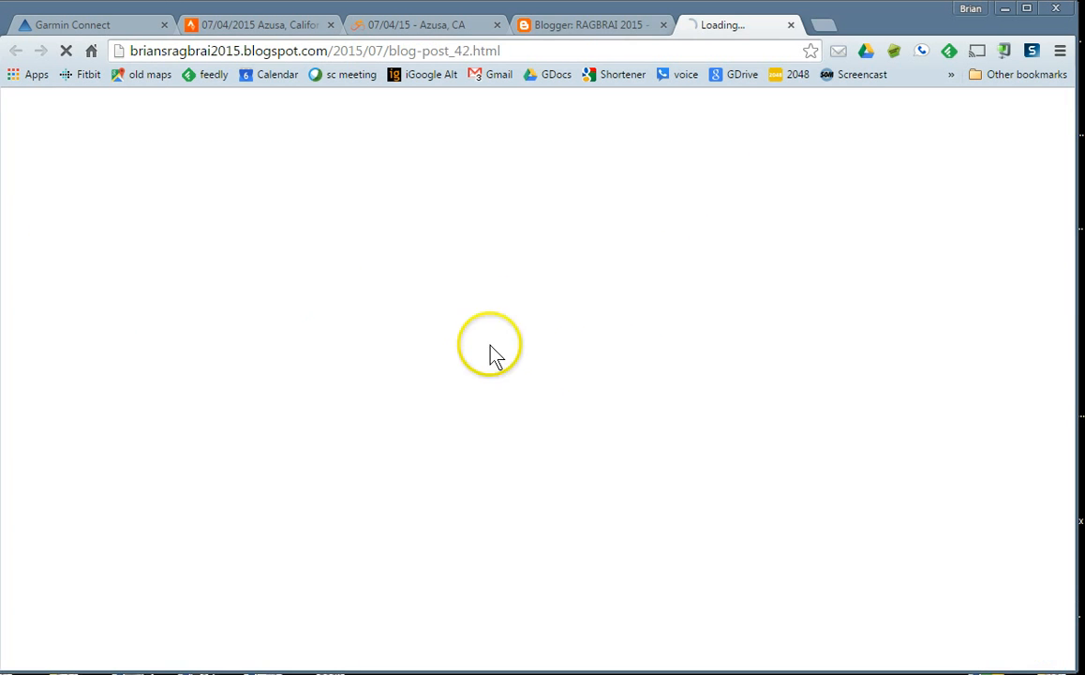
scroll(891, 330, down, 1)
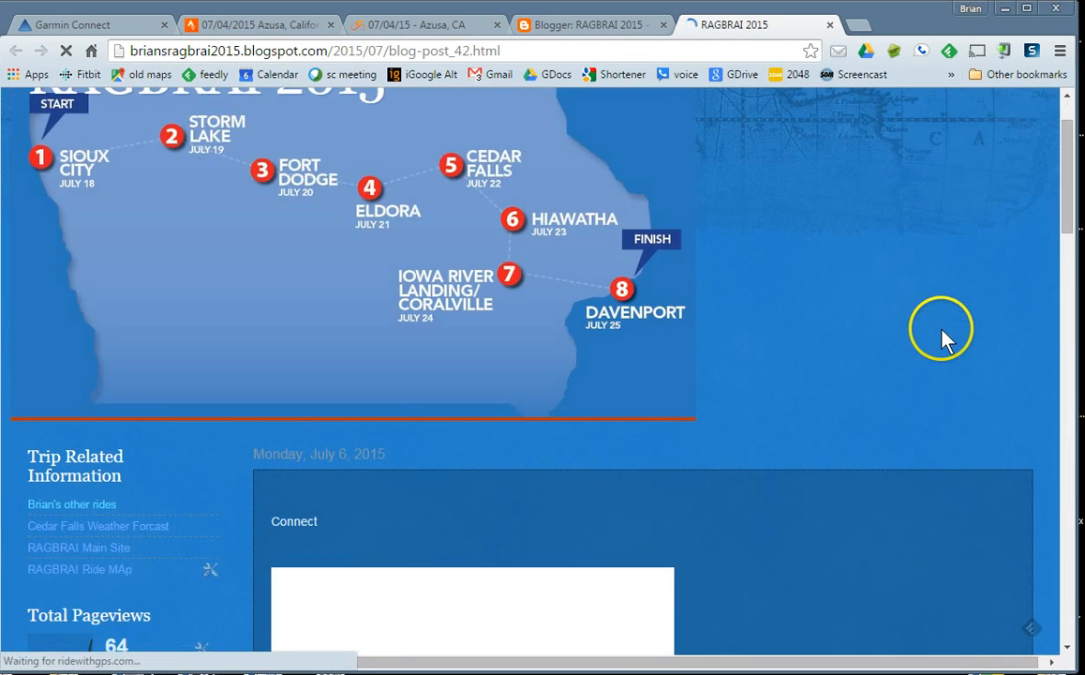
scroll(945, 333, down, 9)
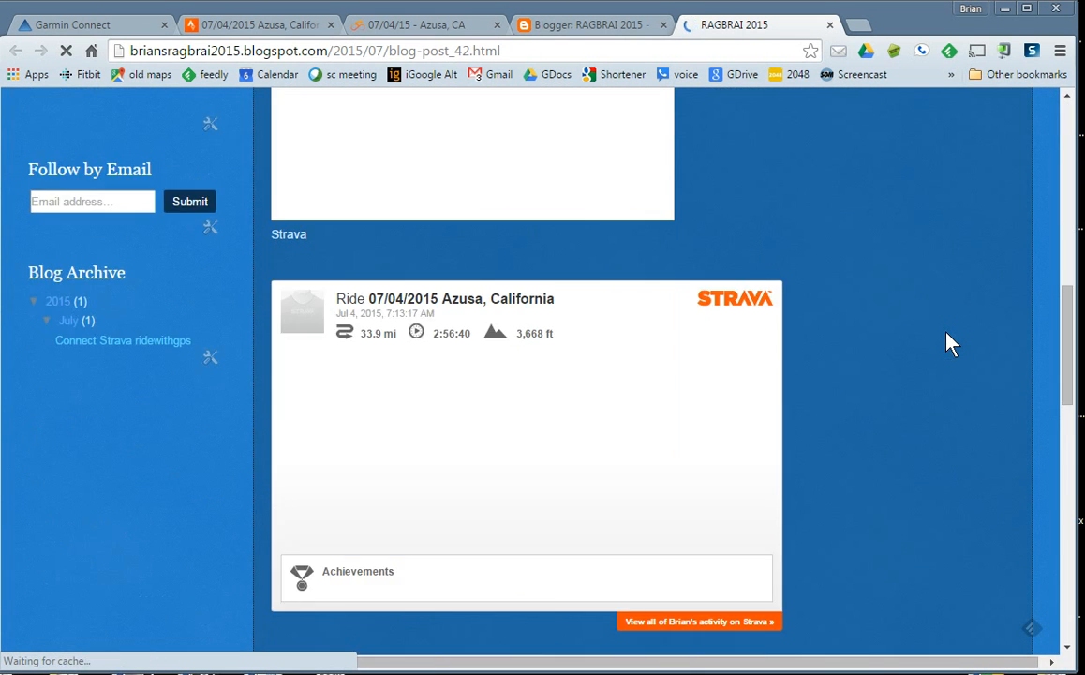
scroll(946, 333, down, 3)
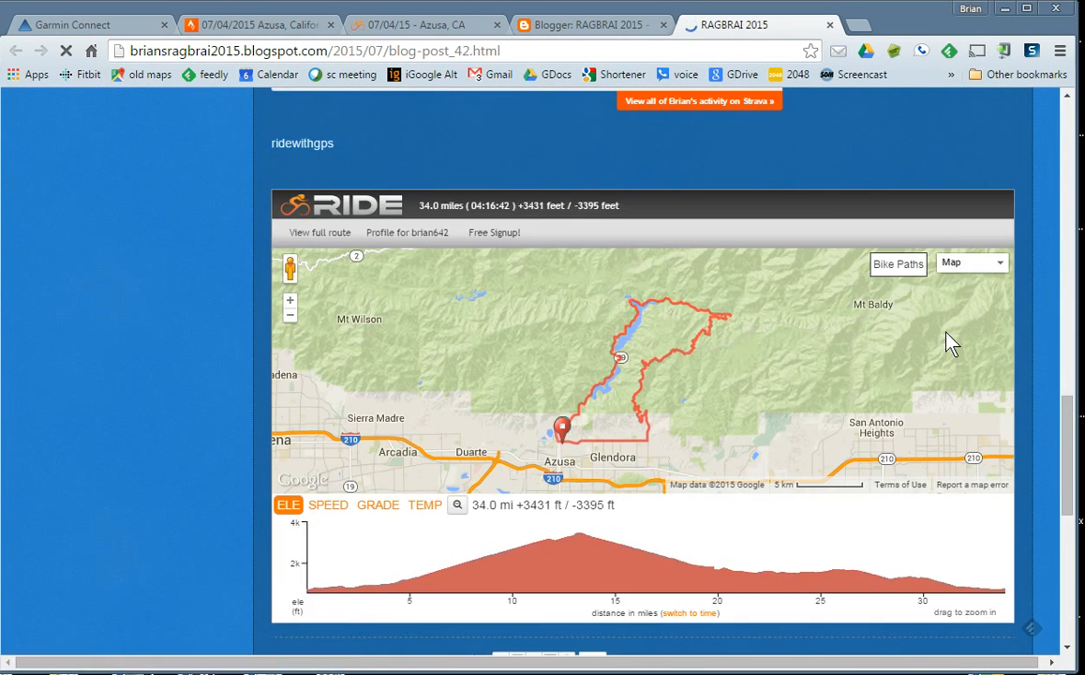
Change the map provider of the Garmin Connect widget in the published post to Google.
scroll(947, 333, up, 2)
scroll(949, 343, up, 6)
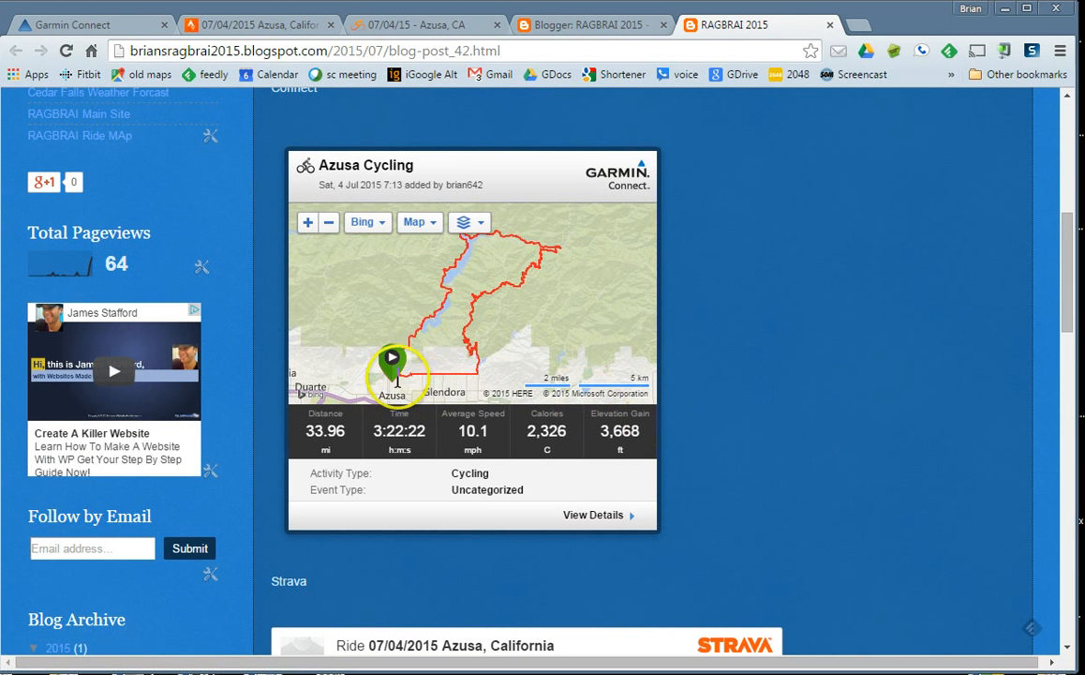
click(366, 225)
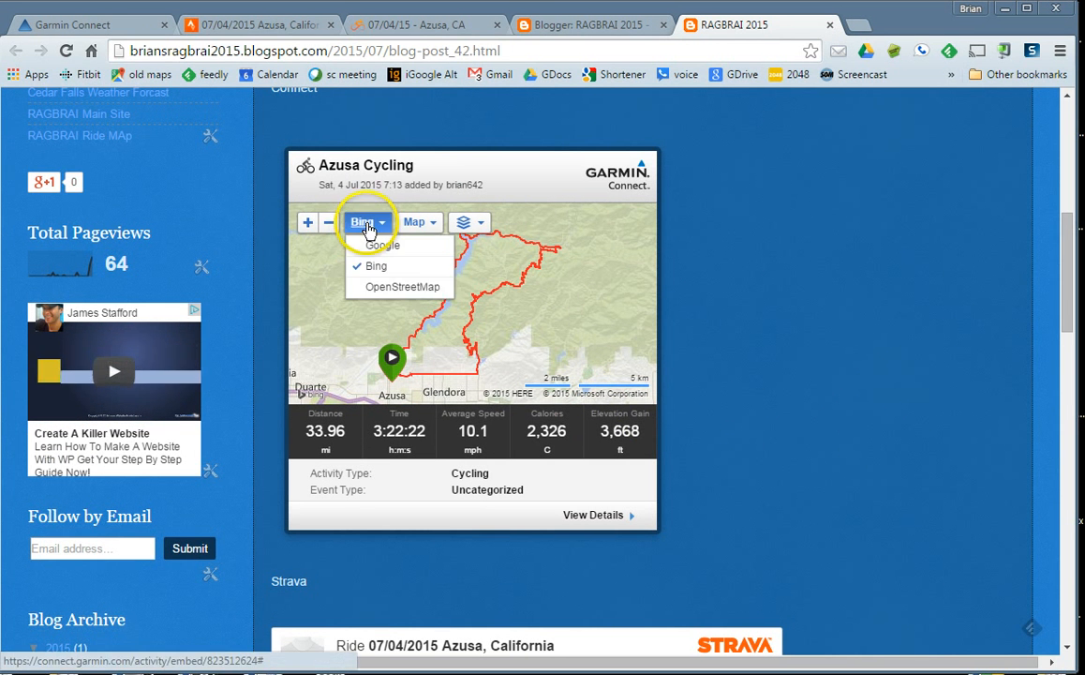
click(376, 248)
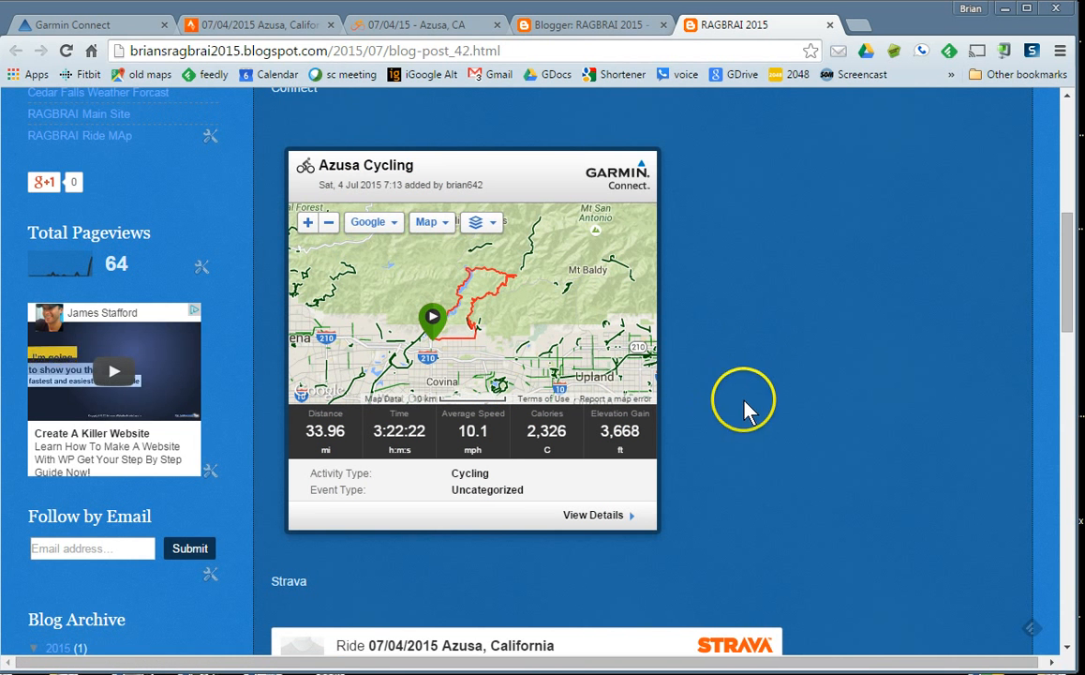
Try the speed, grade and temperature graphs with elevation hidden in the Ride with GPS widget, and compare it with the other embeds.
scroll(754, 422, down, 2)
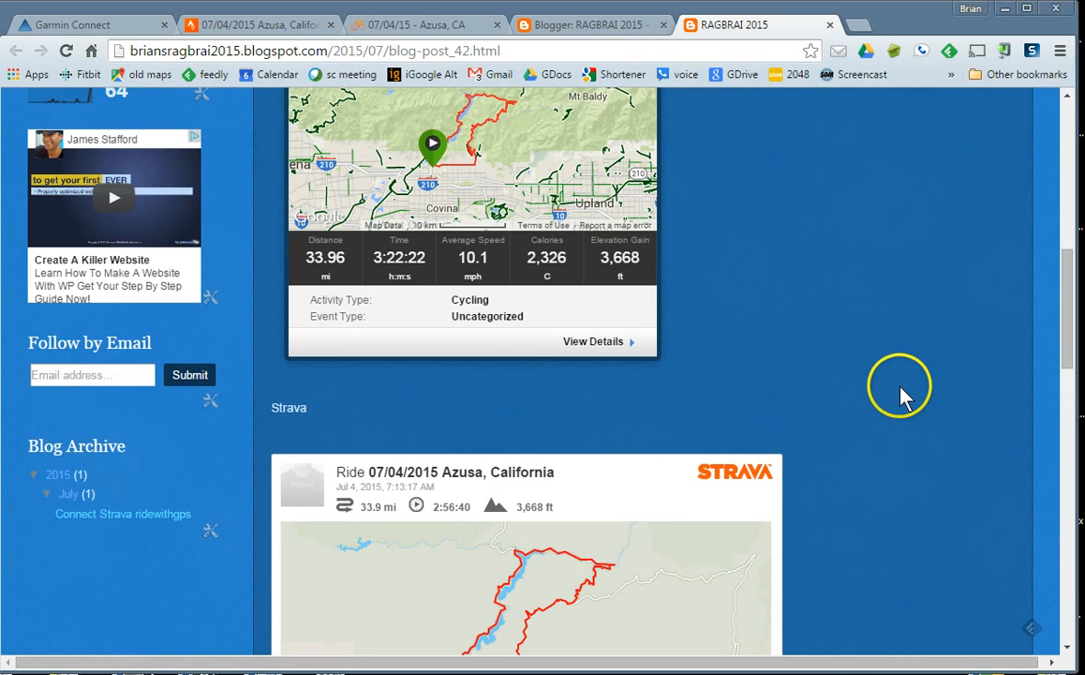
scroll(901, 398, down, 3)
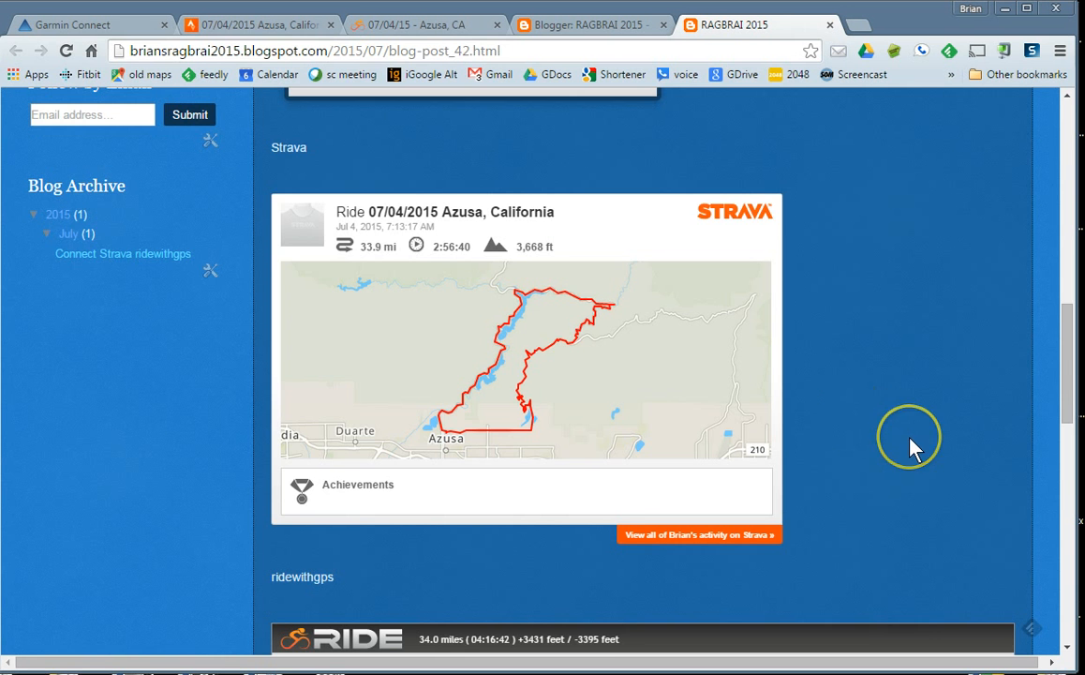
scroll(909, 445, down, 6)
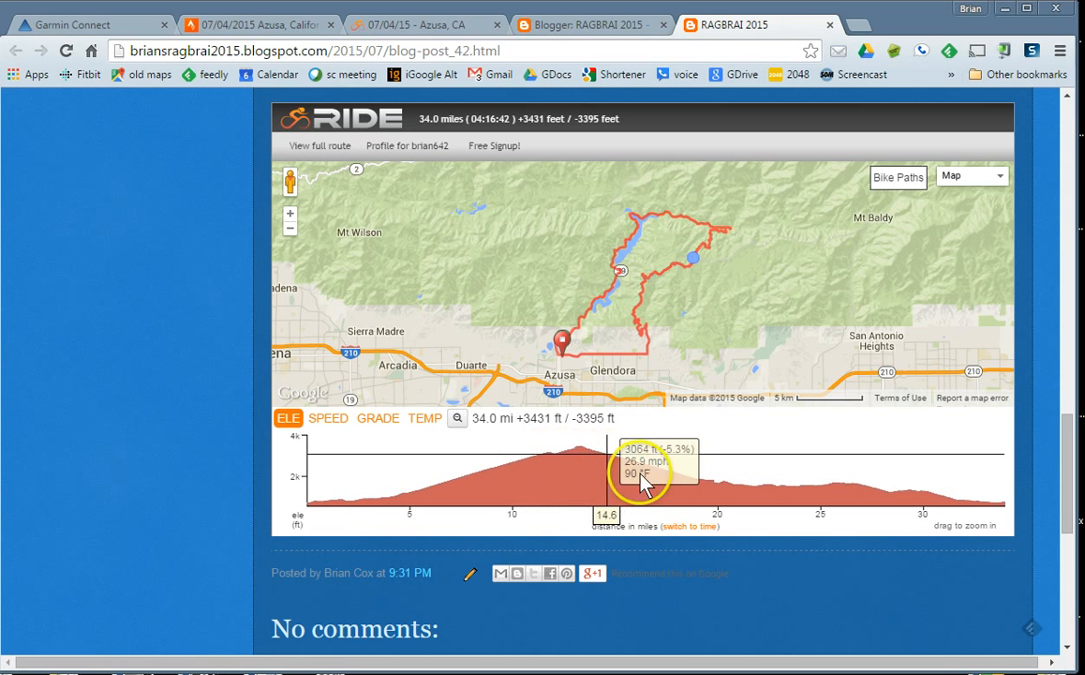
click(328, 419)
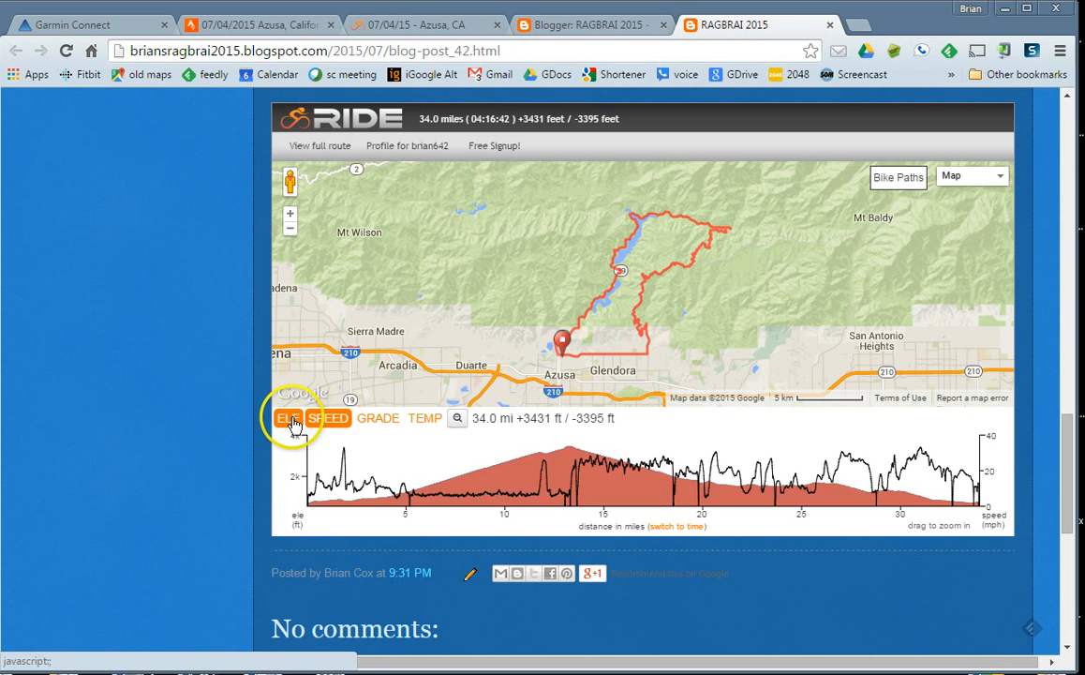
click(290, 420)
click(376, 423)
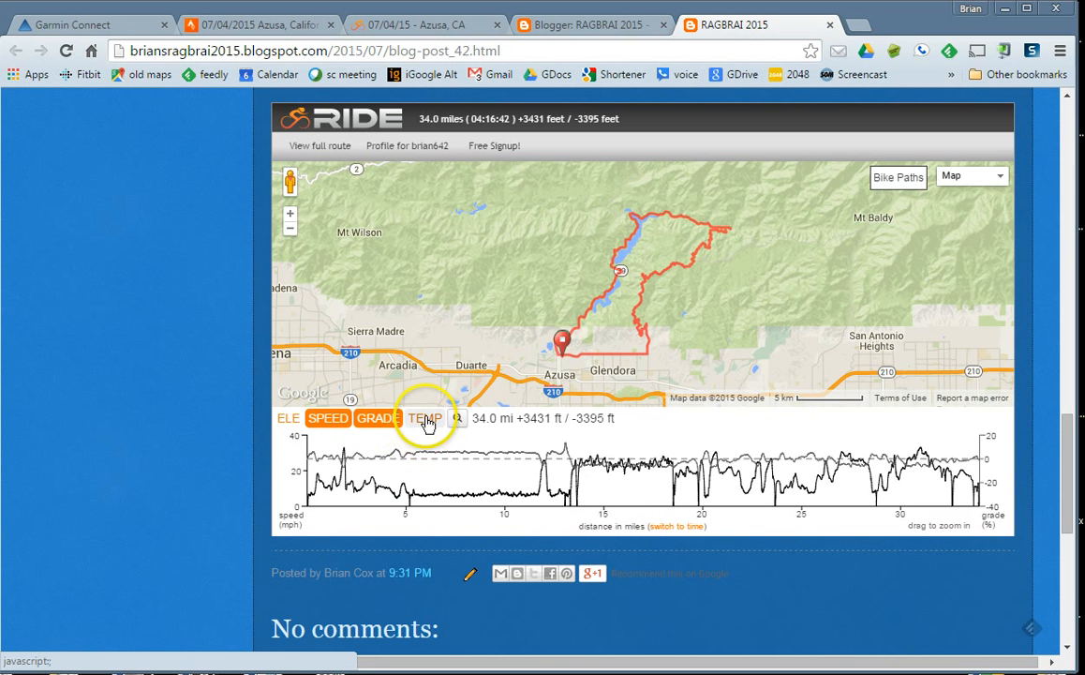
click(423, 419)
click(382, 420)
click(335, 418)
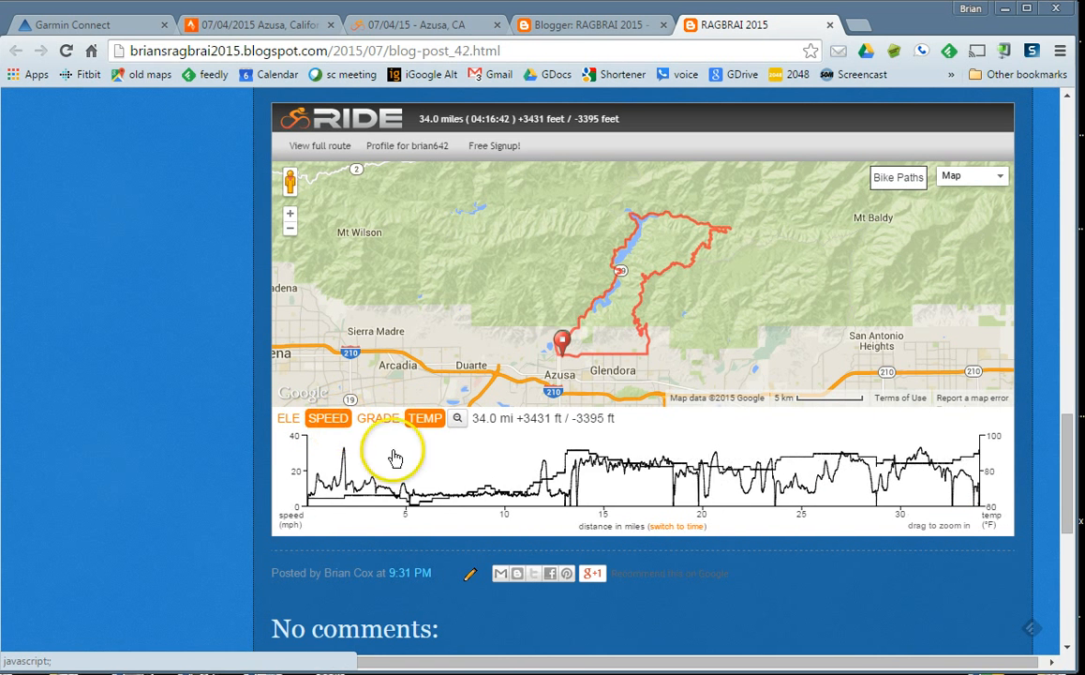
scroll(750, 613, up, 9)
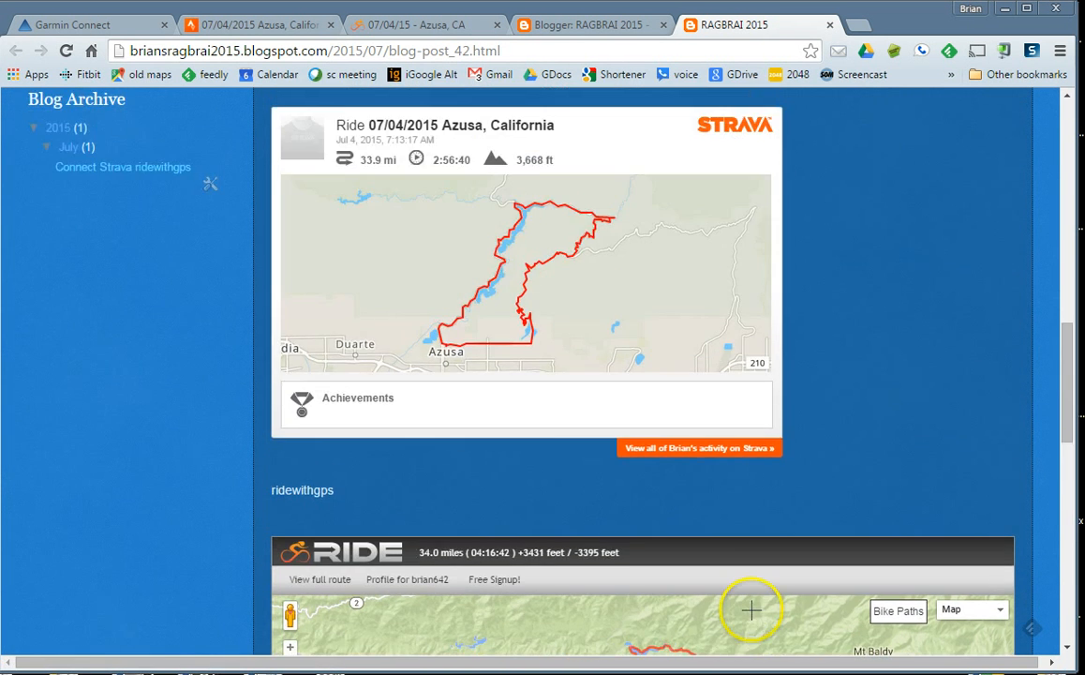
scroll(750, 610, up, 3)
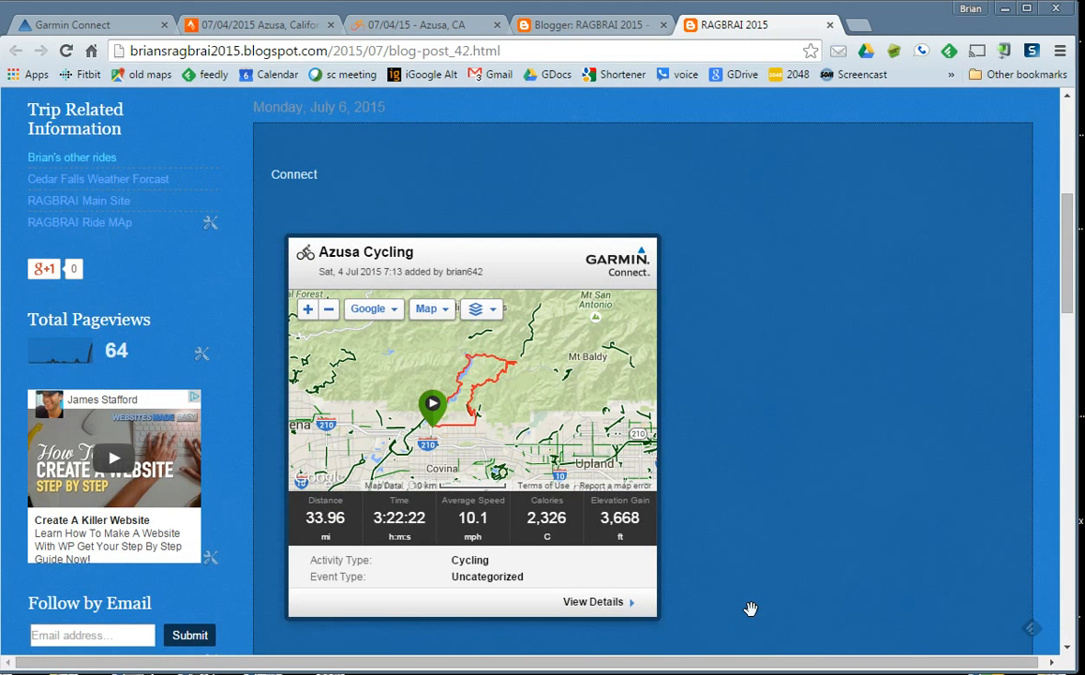